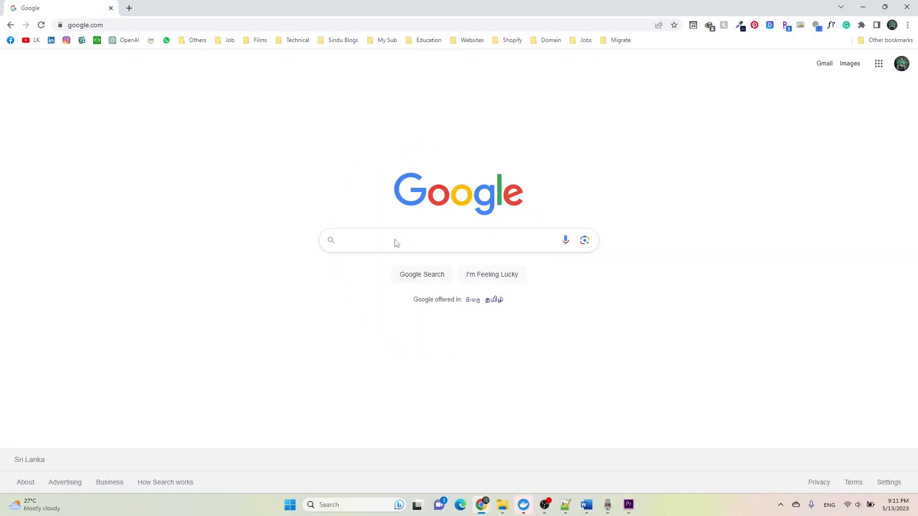
Search the web for canva and open the Canva website
left_click(353, 242)
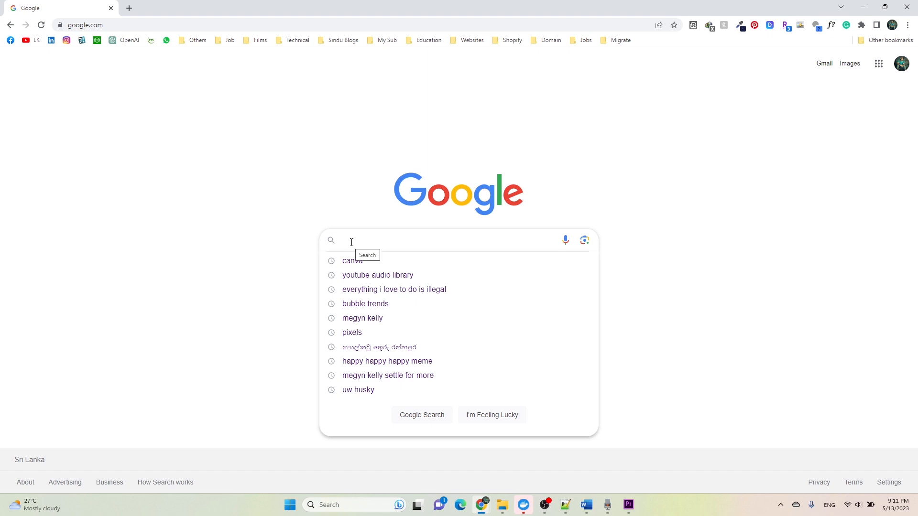
type("canva")
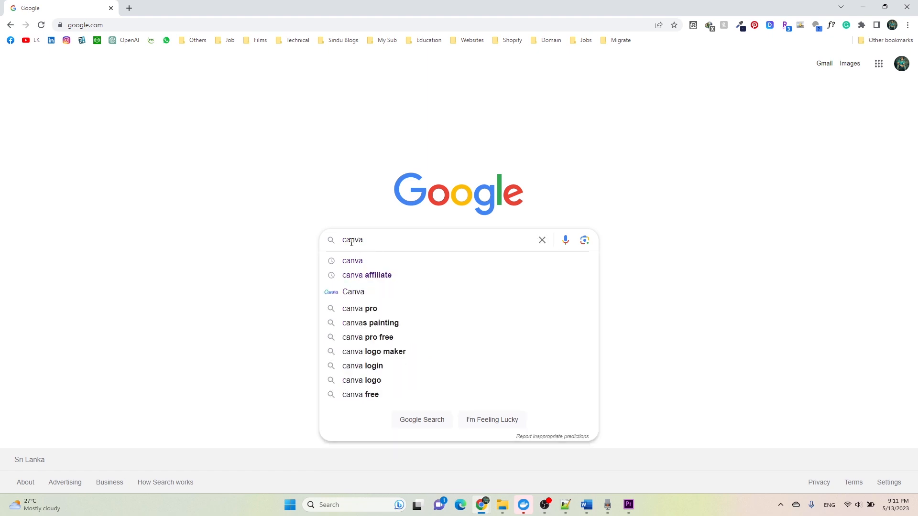
key("Return")
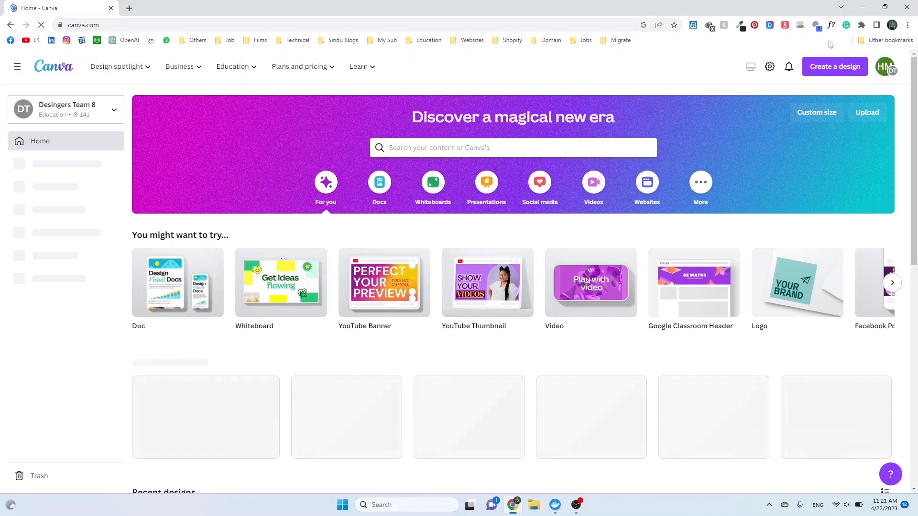
Create a new custom-size design 4500 px wide and 5400 px high
left_click(846, 73)
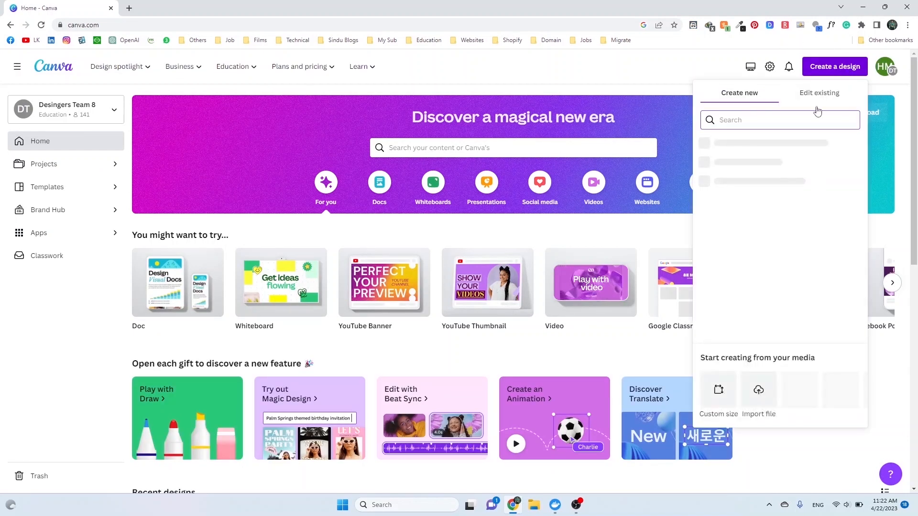
left_click(718, 390)
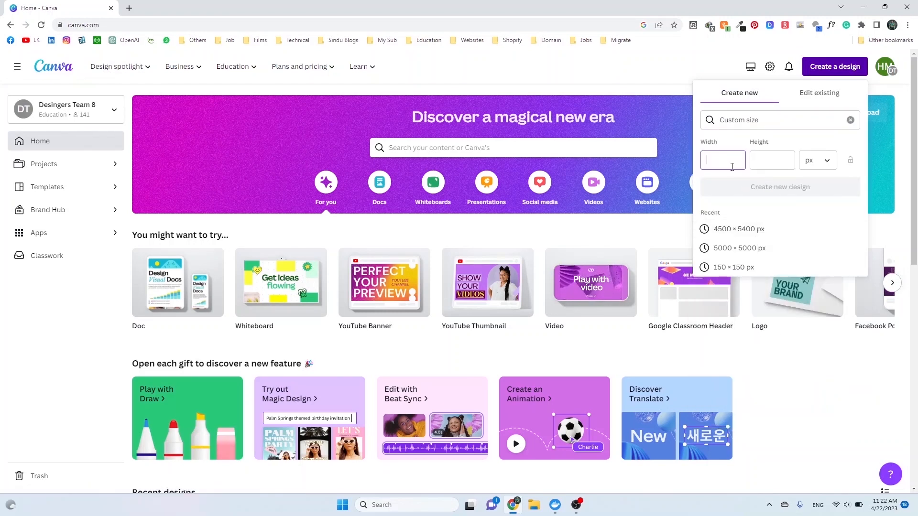
type("4500")
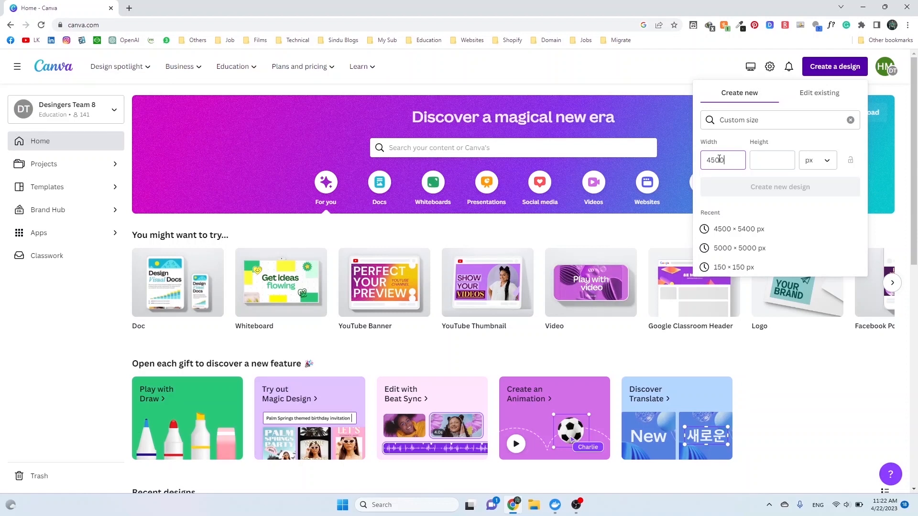
type("5400")
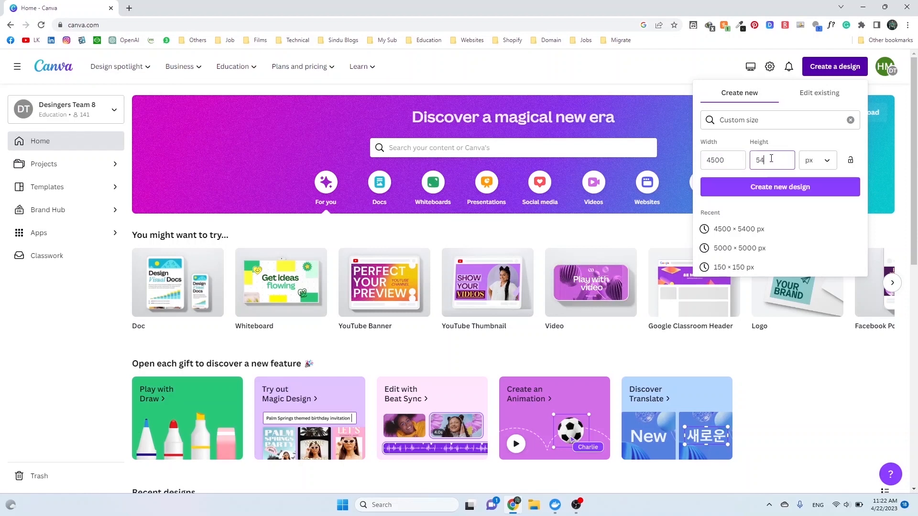
left_click(775, 190)
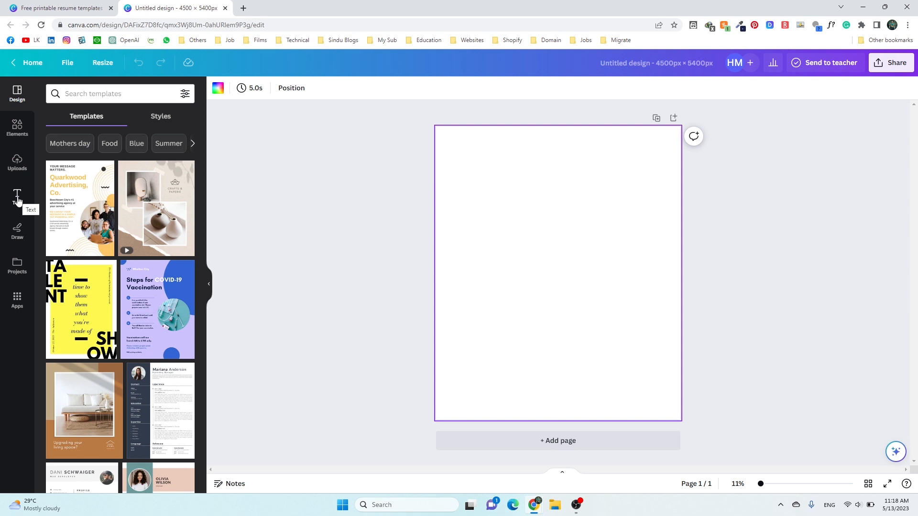
Add a heading reading "everything" and move it to the upper part of the page
left_click(17, 199)
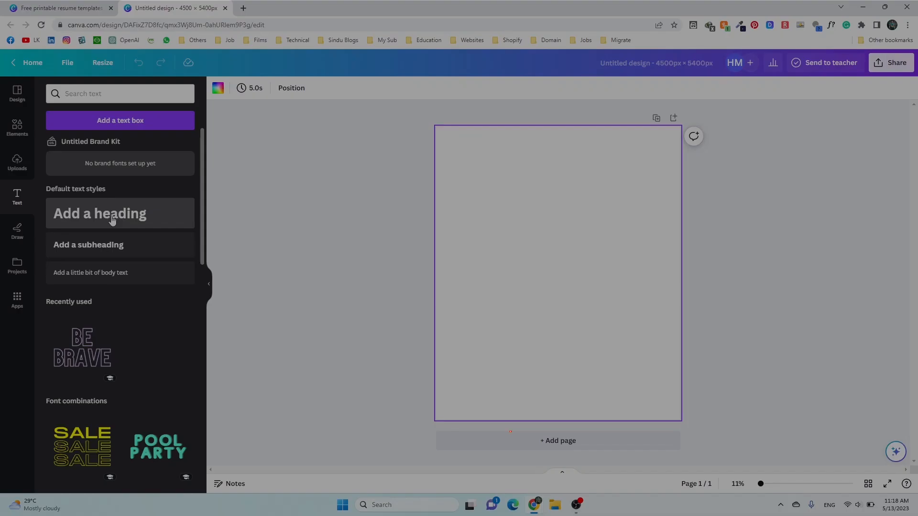
left_click(112, 218)
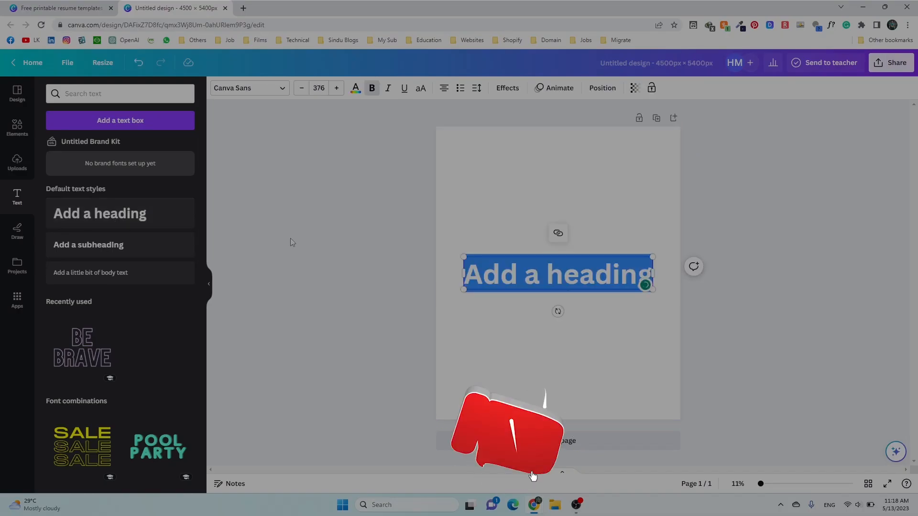
type("everu")
key("BackSpace")
type("ything")
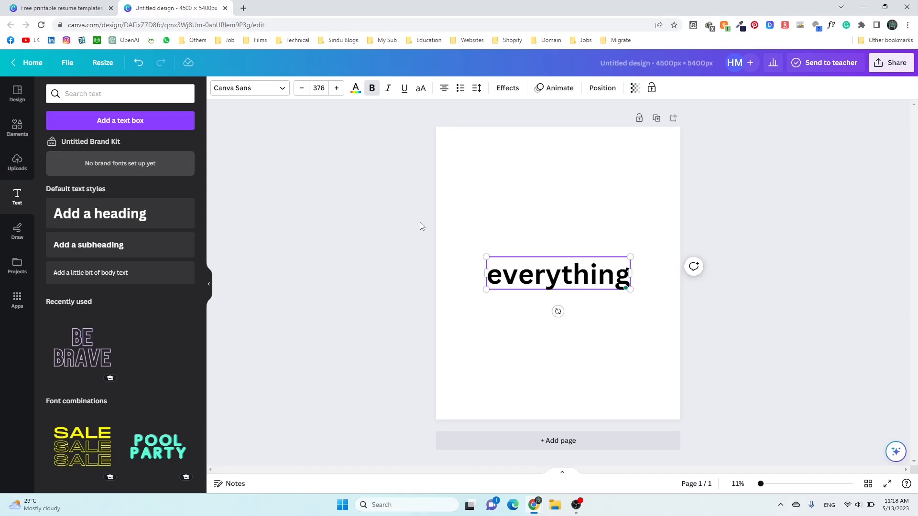
left_click(459, 217)
left_click_drag(539, 275, 539, 185)
Add a second heading reading "i love" directly below "everything"
left_click(136, 219)
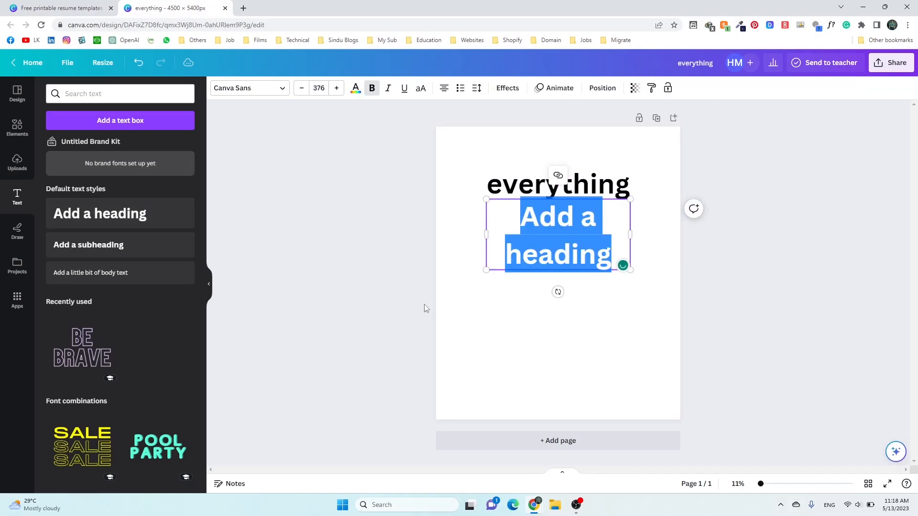
type("i love")
left_click(524, 327)
Add a third heading reading "to do is" and move it closer beneath "i love"
left_click(129, 213)
type("to do is")
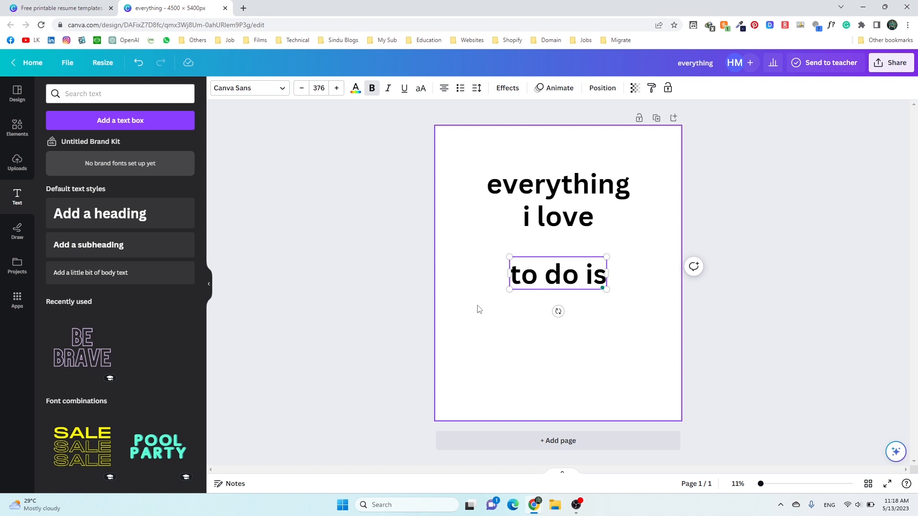
left_click(560, 354)
left_click_drag(548, 279, 548, 262)
Add a fourth heading reading "illigal" and place it just below "to do is"
left_click(116, 214)
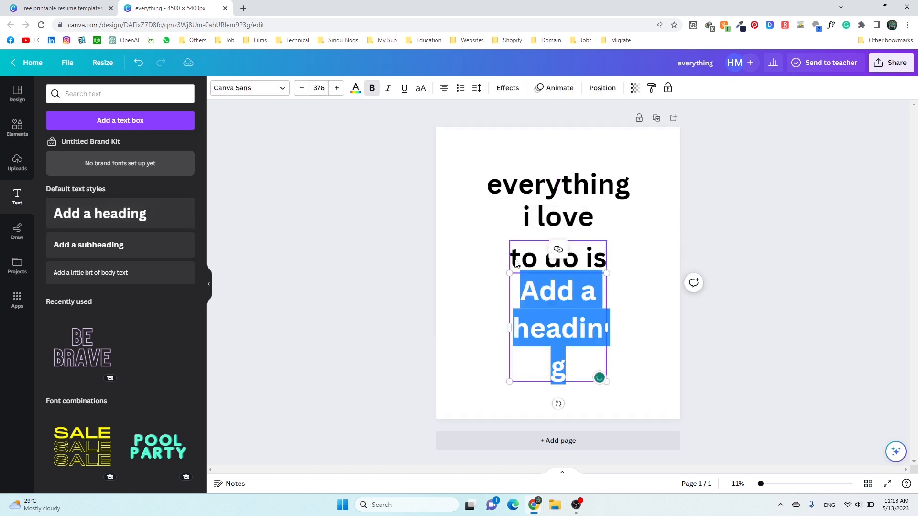
type("illig")
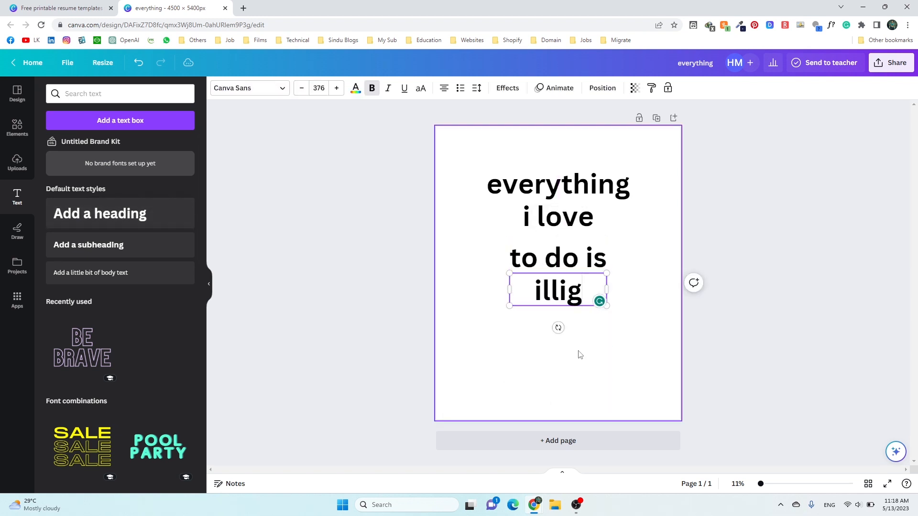
type("al")
left_click(638, 304)
mouse_move(560, 292)
left_mouse_down()
mouse_move(561, 361)
mouse_move(561, 303)
left_mouse_up()
Convert all four headings on the page to uppercase
left_click_drag(458, 155, 632, 348)
left_click(420, 88)
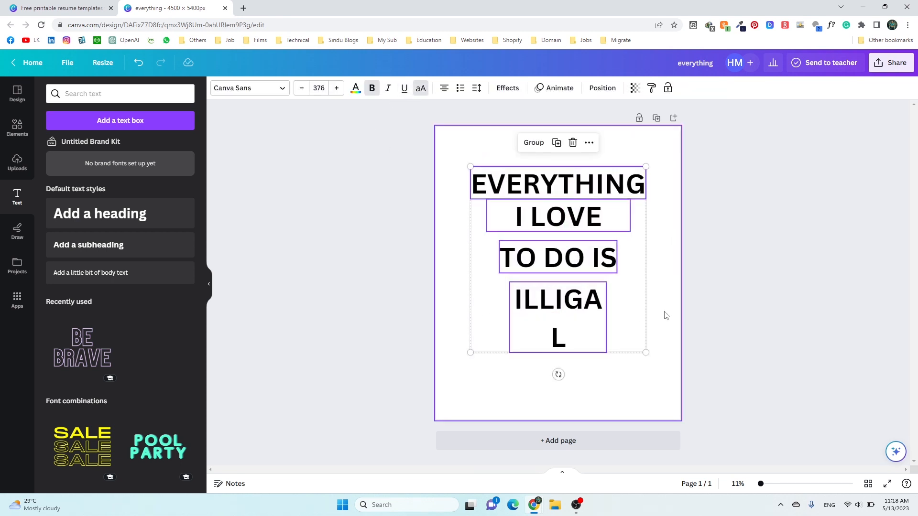
left_click(658, 343)
Widen the ILLIGAL text box so the word fits on one line, with a gap below TO DO IS
left_click(593, 327)
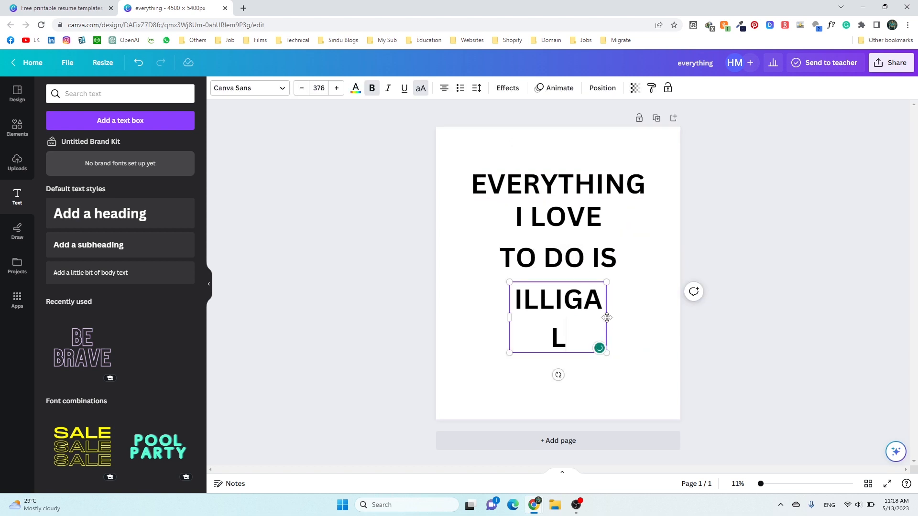
left_click(651, 322)
left_click(605, 320)
left_click_drag(607, 317, 569, 330)
left_click(638, 320)
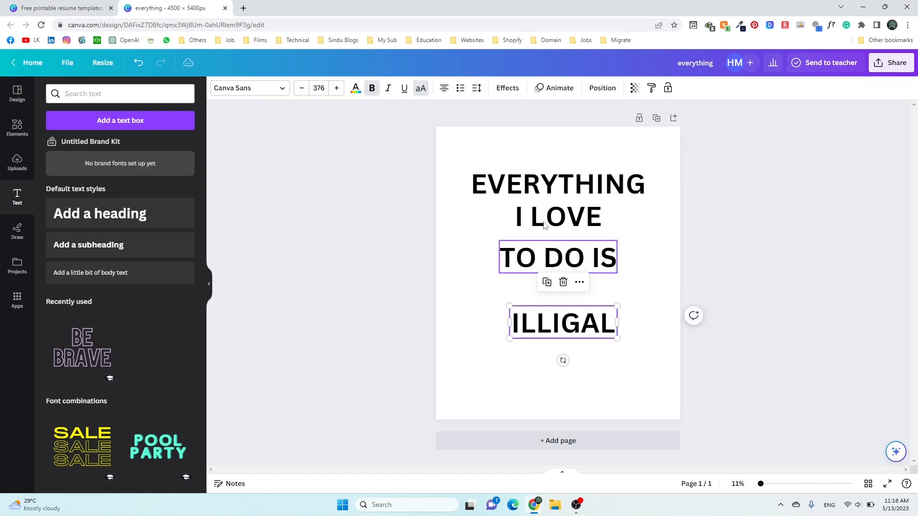
Set the EVERYTHING heading's font to Futura Black and apply that font to all text in the design
left_click(545, 198)
left_click(265, 96)
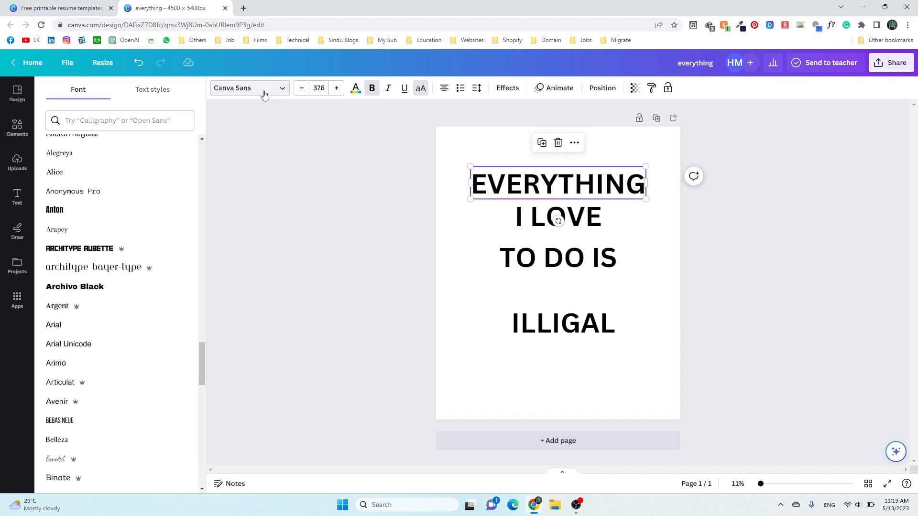
scroll(133, 244, "down", 4)
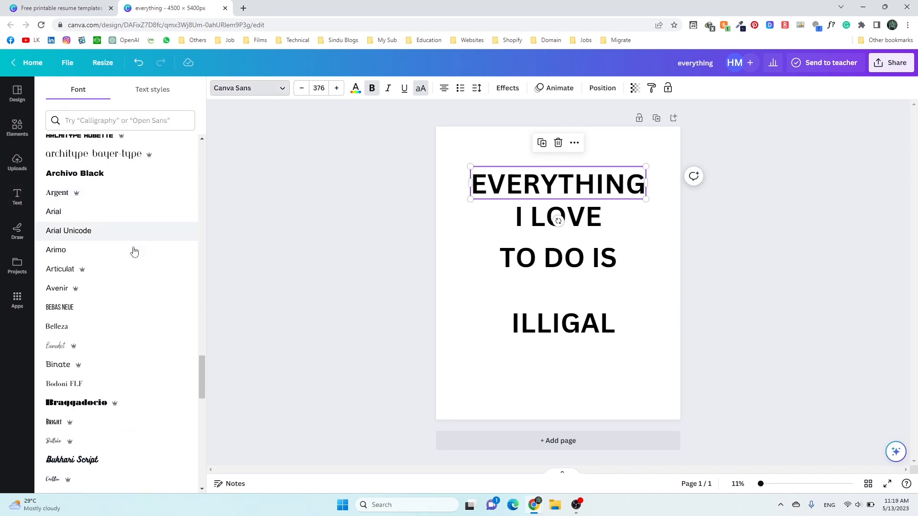
scroll(134, 252, "down", 2)
left_click(133, 254)
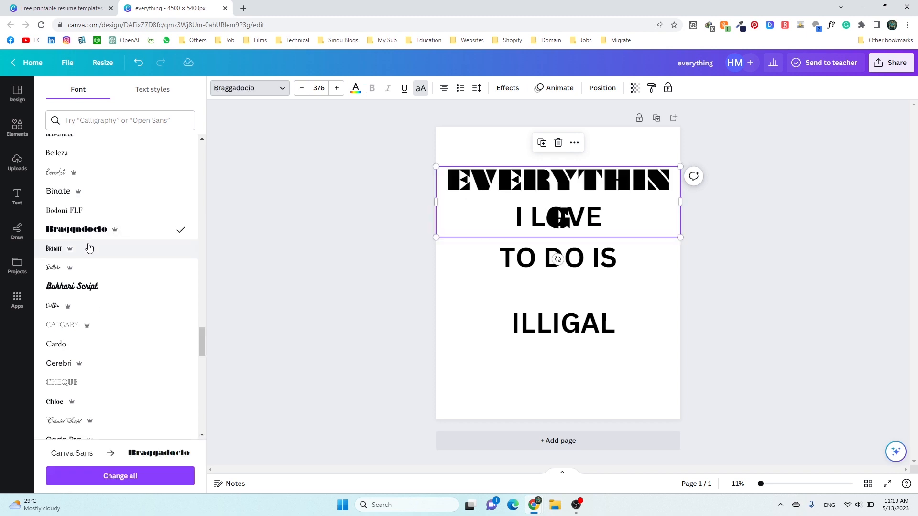
scroll(91, 251, "down", 8)
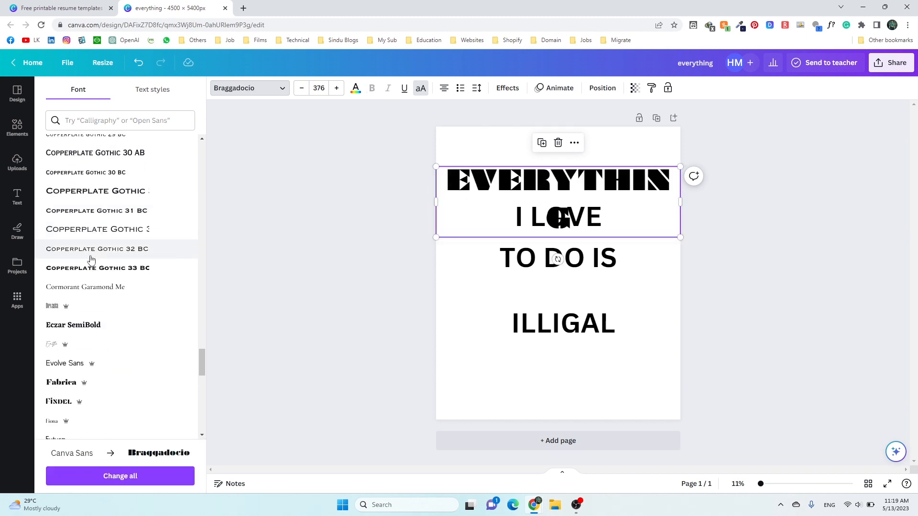
left_click(75, 387)
scroll(88, 340, "down", 2)
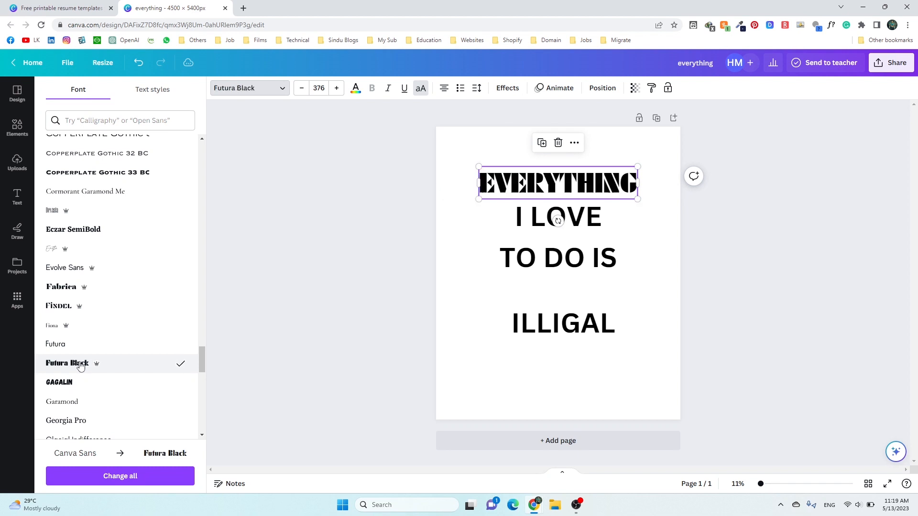
left_click(106, 476)
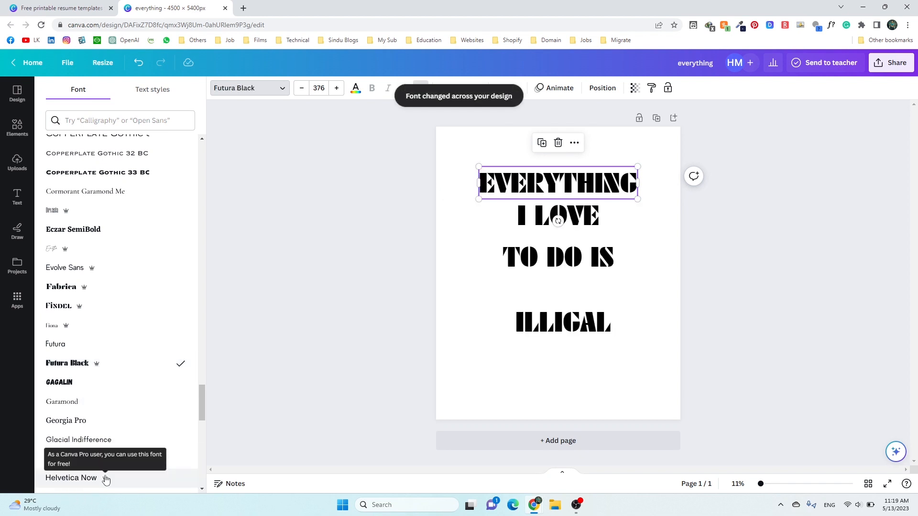
Move ILLIGAL down toward the page's lower edge, and raise EVERYTHING and enlarge it to about size 396
left_click(582, 391)
left_click_drag(570, 329, 567, 375)
left_click_drag(536, 189, 537, 172)
left_click_drag(478, 154, 509, 166)
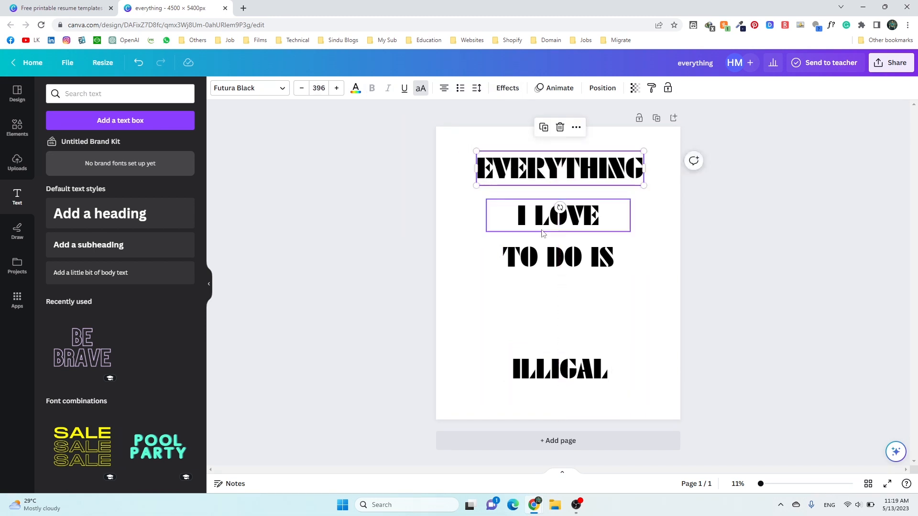
Enlarge I LOVE to match the width of EVERYTHING and place it directly underneath
left_click(532, 220)
left_click_drag(486, 215, 468, 174)
left_click_drag(631, 174, 652, 166)
left_click_drag(570, 207, 570, 210)
Shrink the TO DO IS heading slightly beneath I LOVE
left_click(528, 268)
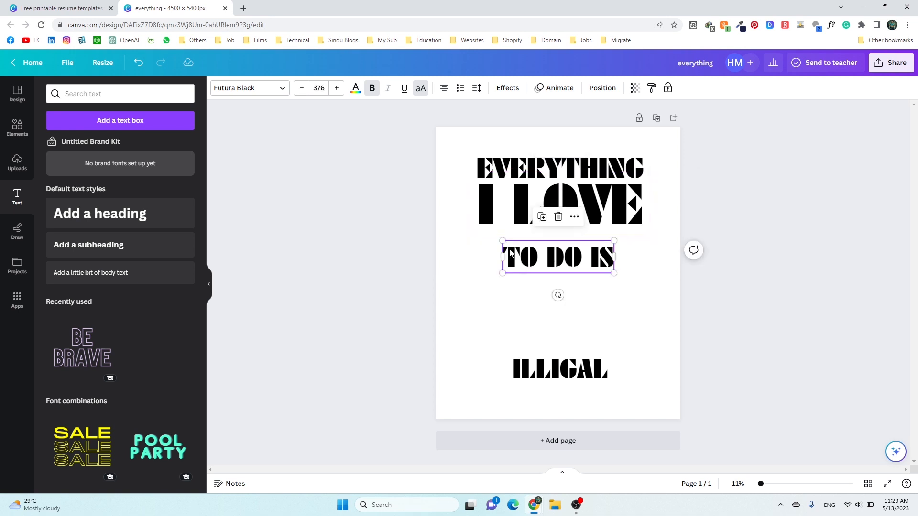
left_click_drag(502, 242, 537, 253)
left_click(633, 314)
Enlarge ILLIGAL to roughly the width of I LOVE and position it near the bottom of the page
left_click(517, 364)
left_click_drag(507, 352, 478, 325)
left_click_drag(612, 342, 652, 330)
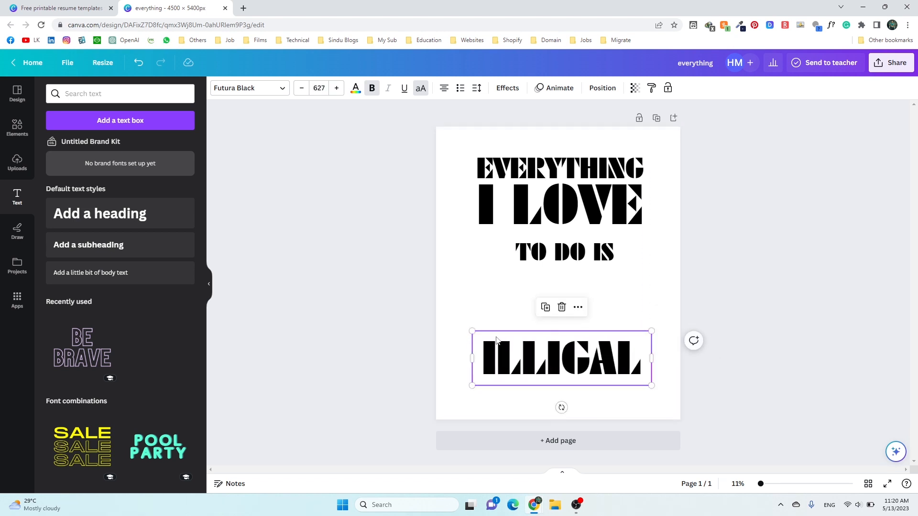
left_click_drag(470, 332, 467, 330)
left_click_drag(566, 348, 563, 359)
left_click(472, 319)
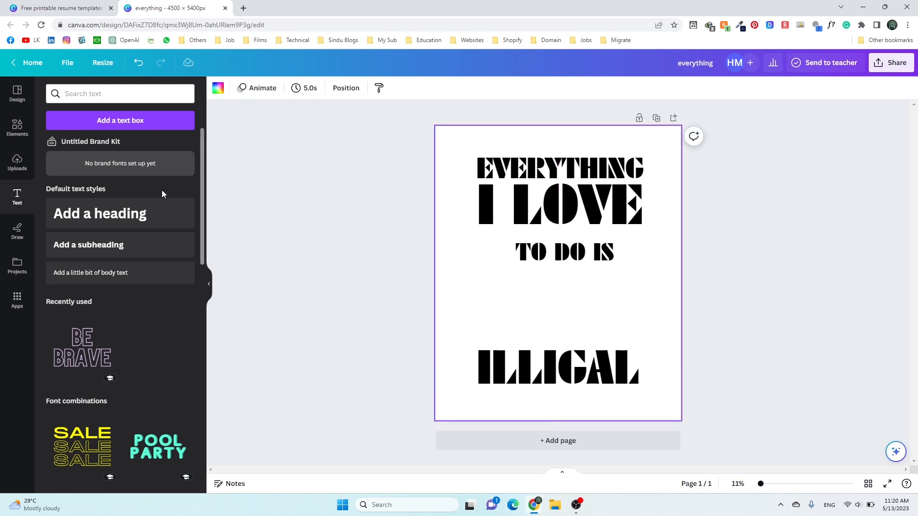
Search the graphic elements for "illigal" and insert the red prohibition sign
left_click(17, 127)
left_click(98, 95)
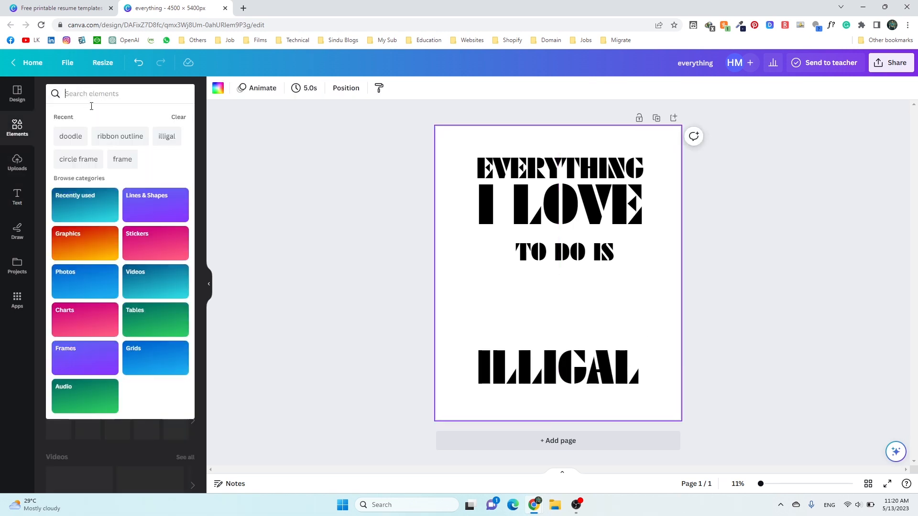
type("illigal")
key("Return")
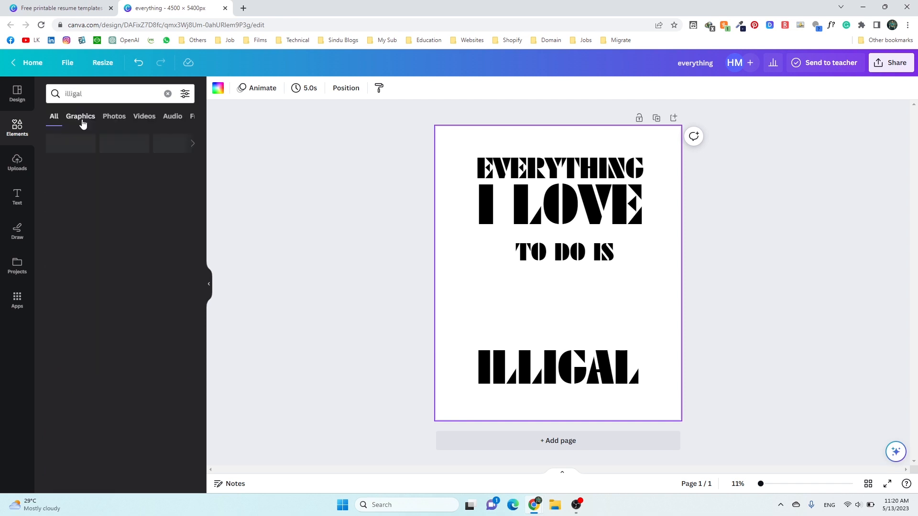
left_click(81, 117)
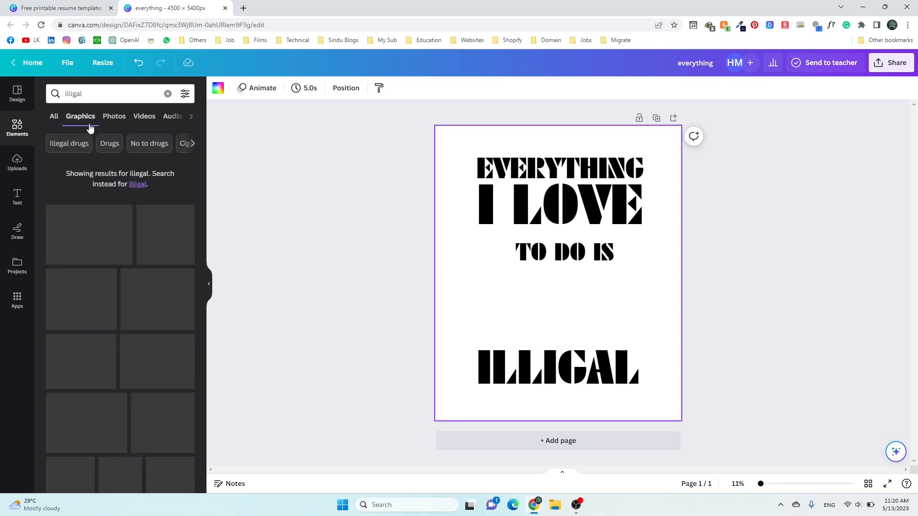
scroll(71, 191, "down", 6)
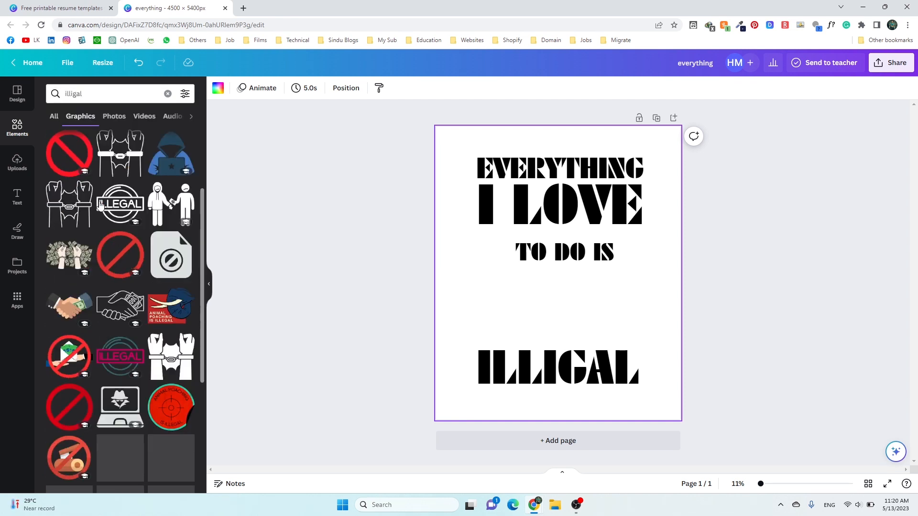
scroll(55, 236, "up", 5)
left_click(56, 239)
Fit the prohibition sign between TO DO IS and ILLIGAL, shifting the upper three lines up and ILLIGAL down for room
left_click_drag(550, 289, 553, 317)
left_click_drag(608, 254, 520, 190)
left_click(629, 299)
left_click(511, 370)
left_click_drag(510, 369, 510, 384)
left_click_drag(552, 305, 553, 313)
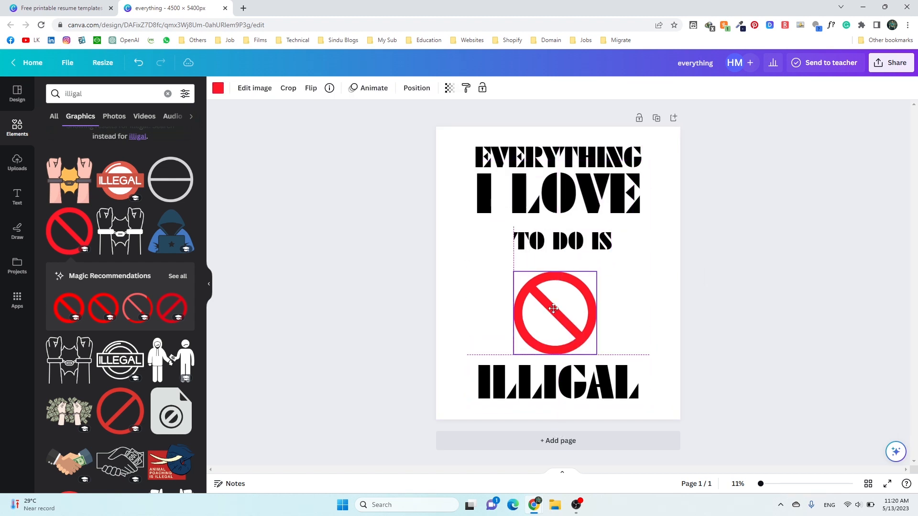
left_click(657, 322)
Search the graphics for "doodle" and insert the sketched rocket
double_click(104, 97)
key("BackSpace")
type("doo")
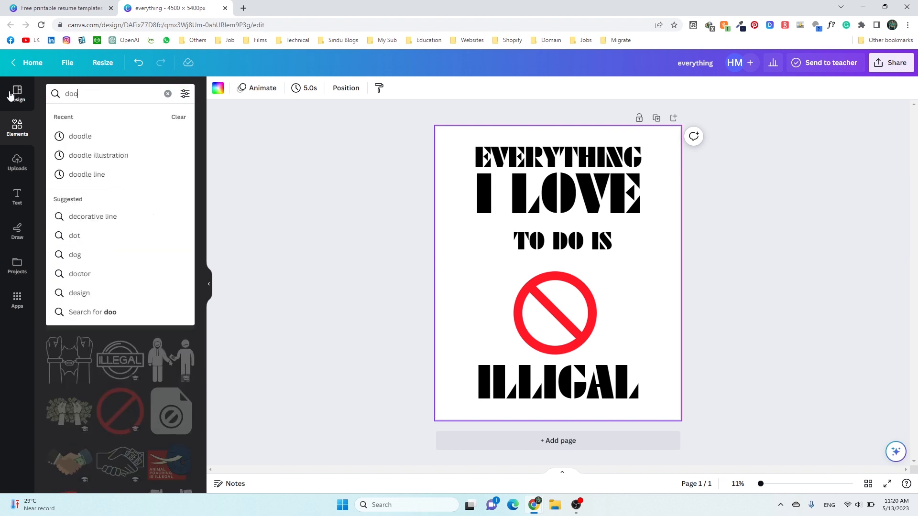
type("dle")
key("Return")
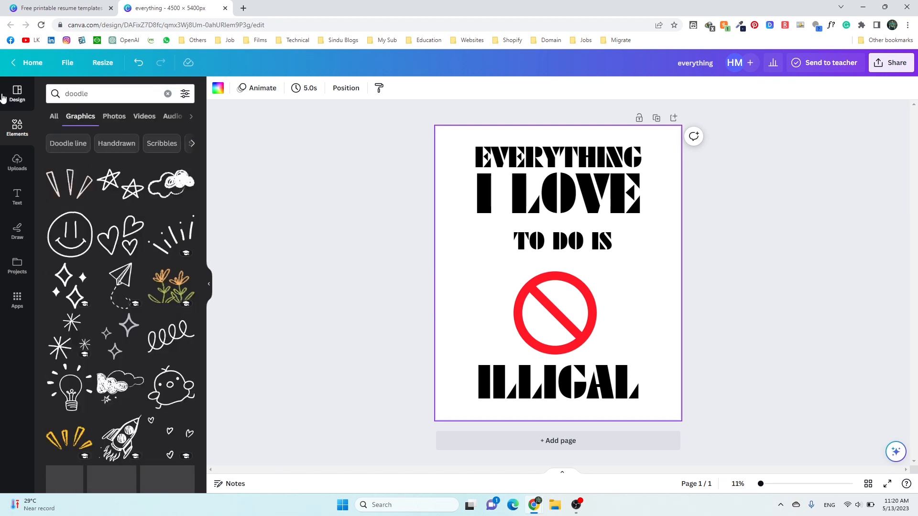
scroll(60, 205, "down", 5)
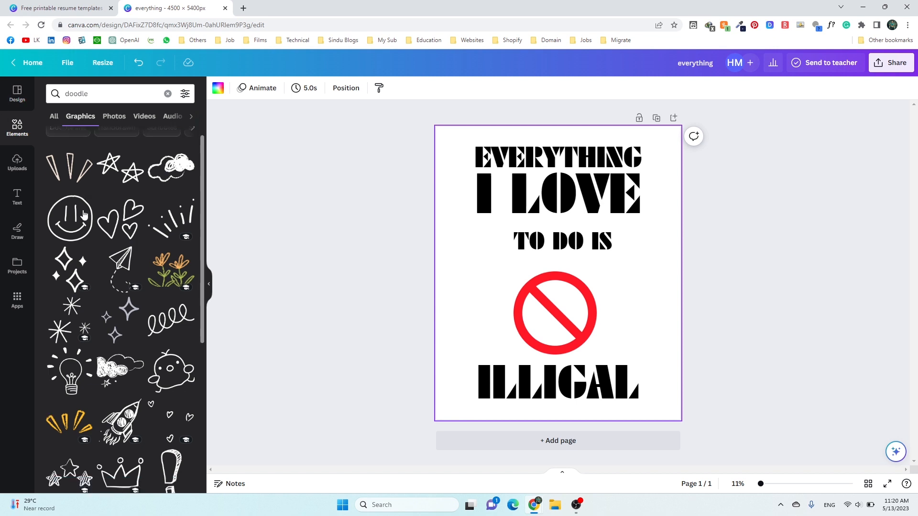
scroll(84, 217, "down", 2)
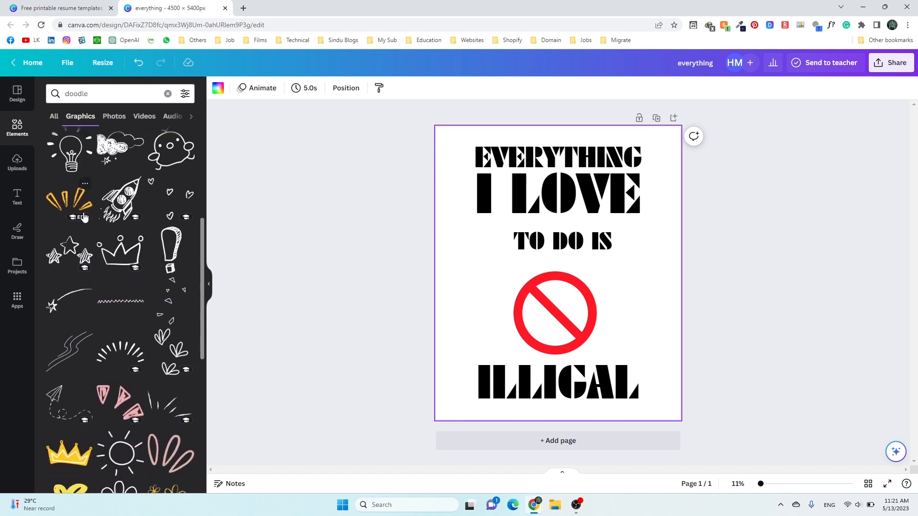
scroll(130, 191, "up", 4)
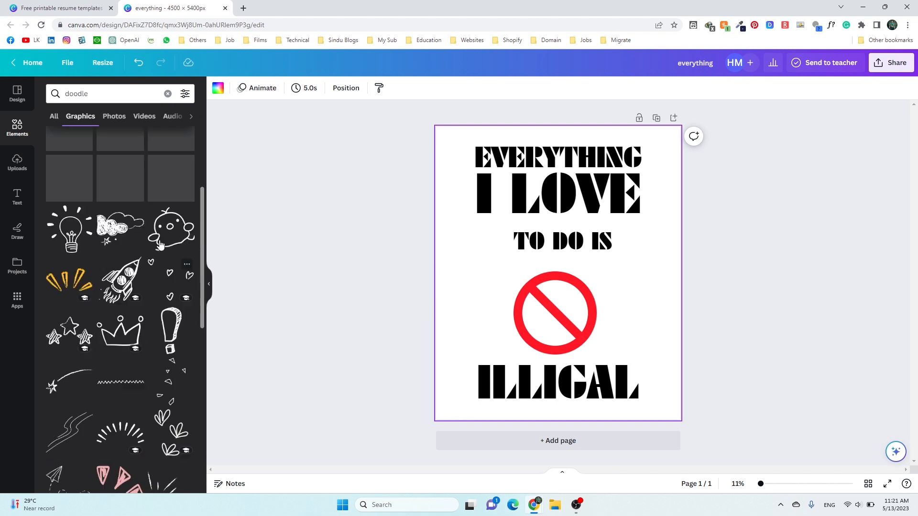
left_click(123, 353)
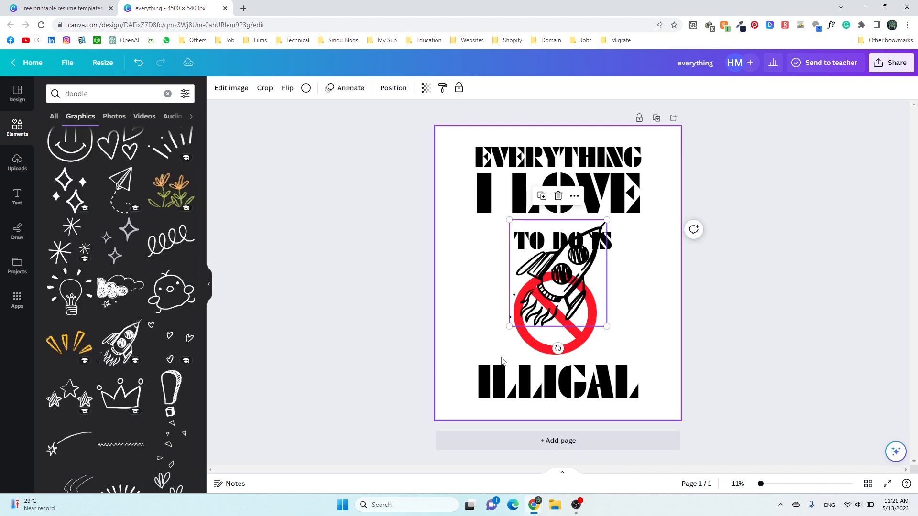
Place the rocket doodle over the prohibition sign and send it to the back layer
left_click_drag(552, 307, 552, 310)
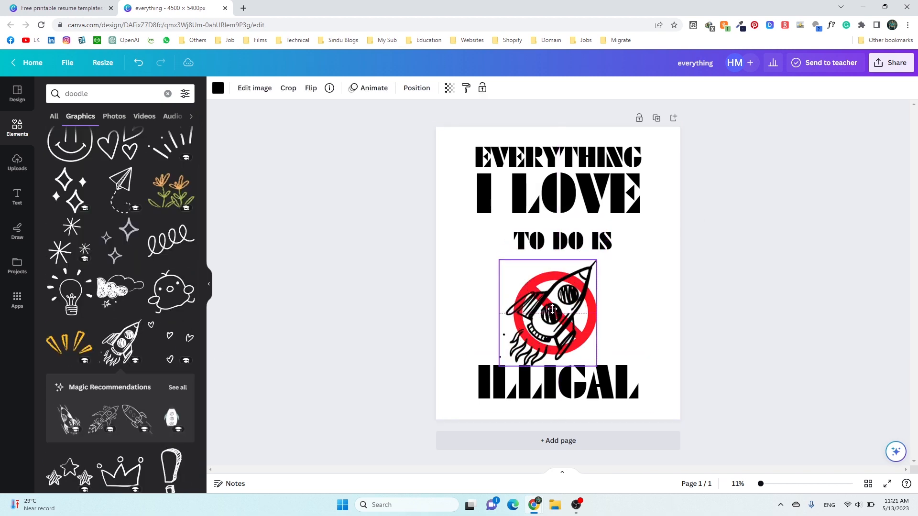
right_click(558, 307)
mouse_move(610, 375)
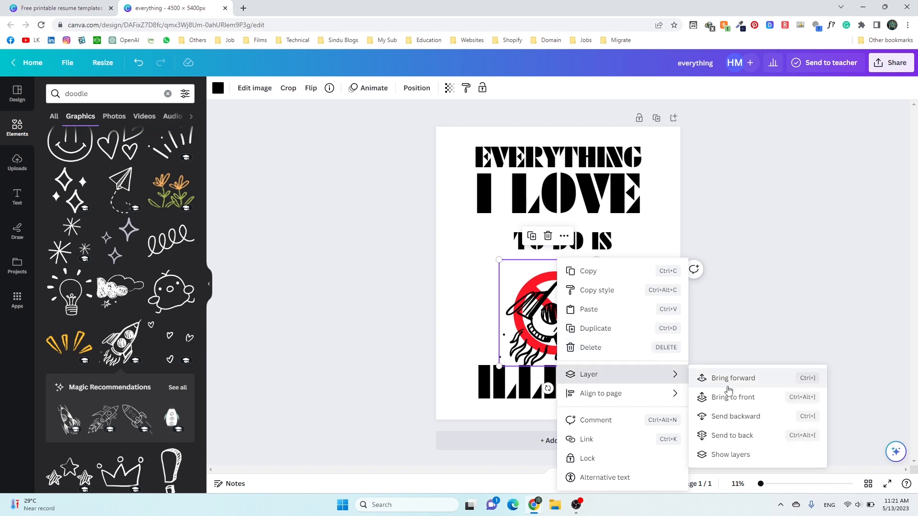
left_click(738, 434)
Shrink the rocket and prohibition sign slightly and align them between TO DO IS and ILLIGAL with the sign centered on the page
left_click_drag(632, 324, 554, 304)
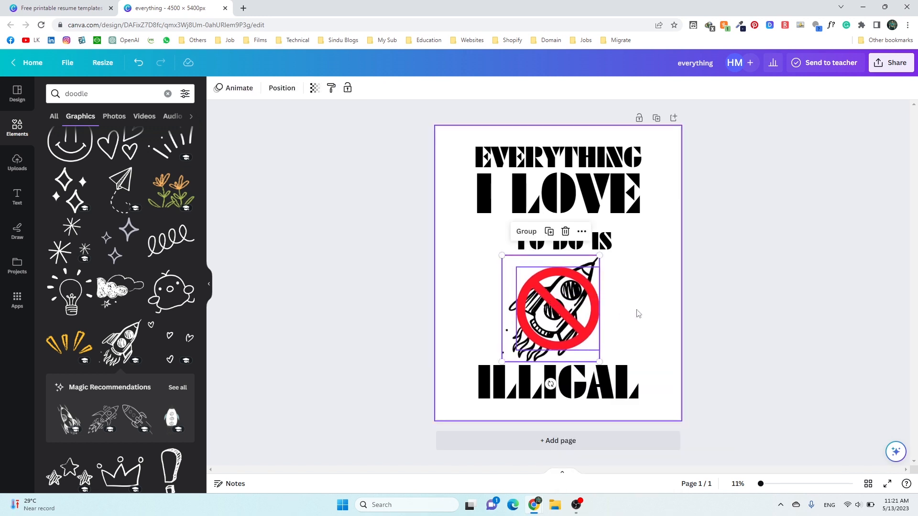
left_click(598, 263)
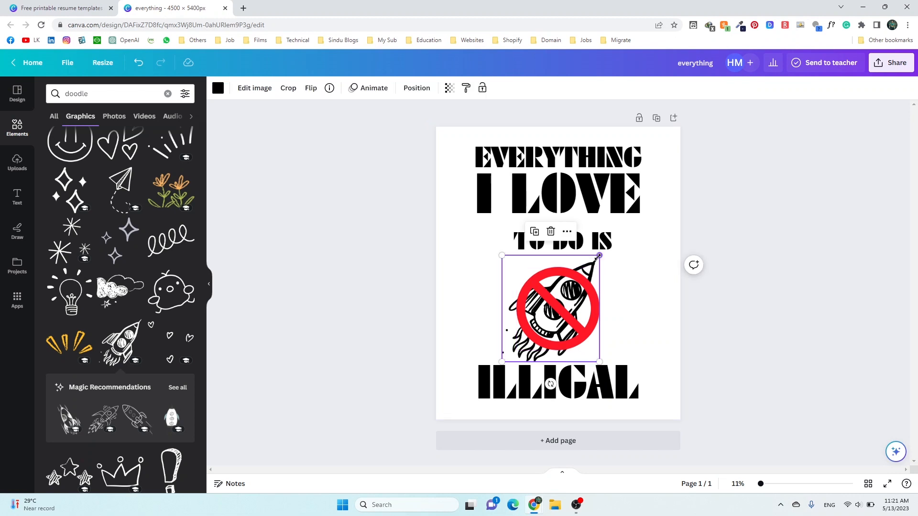
left_click(644, 323)
left_click(574, 300)
mouse_move(599, 267)
left_mouse_down()
mouse_move(590, 277)
mouse_move(593, 262)
left_mouse_up()
left_click(594, 269)
left_click_drag(558, 315, 564, 310)
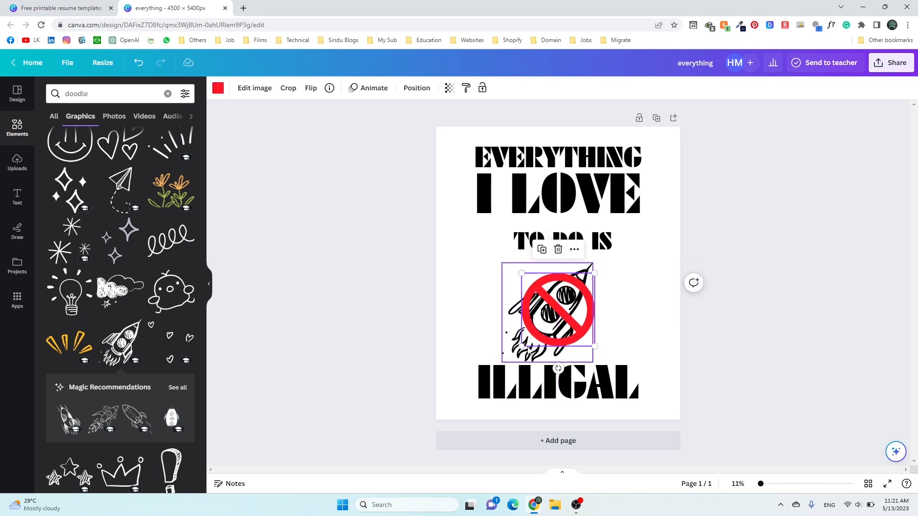
left_click_drag(507, 330, 516, 329)
left_click(630, 329)
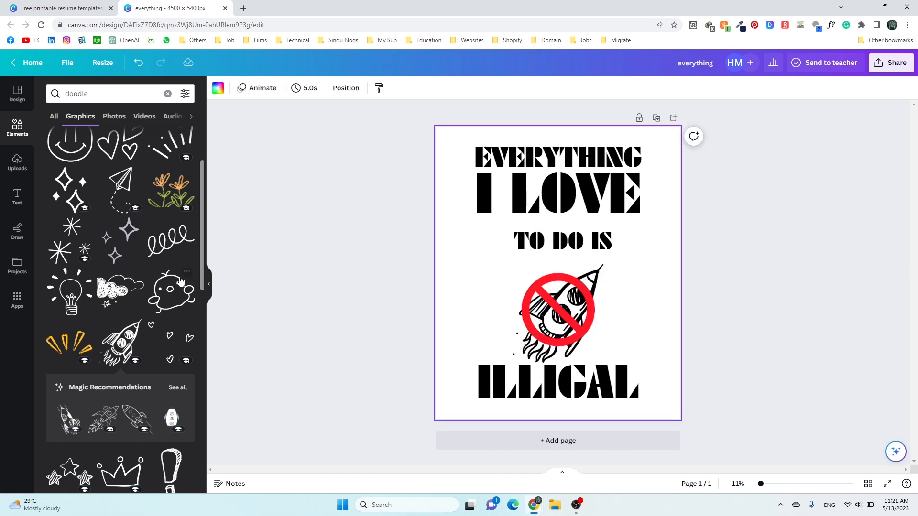
Insert the orange burst-lines doodle, shrink it and stand it at -90° on the left side of the rocket, rays pointing outward
left_click(69, 341)
left_click_drag(523, 270, 468, 275)
left_click_drag(499, 323, 488, 297)
Duplicate the orange burst lines to the right side of the rocket and flip the copy horizontally to mirror the original
left_click_drag(510, 299, 630, 304)
left_click(311, 88)
left_click(334, 113)
left_click_drag(634, 301, 638, 301)
left_click(682, 311)
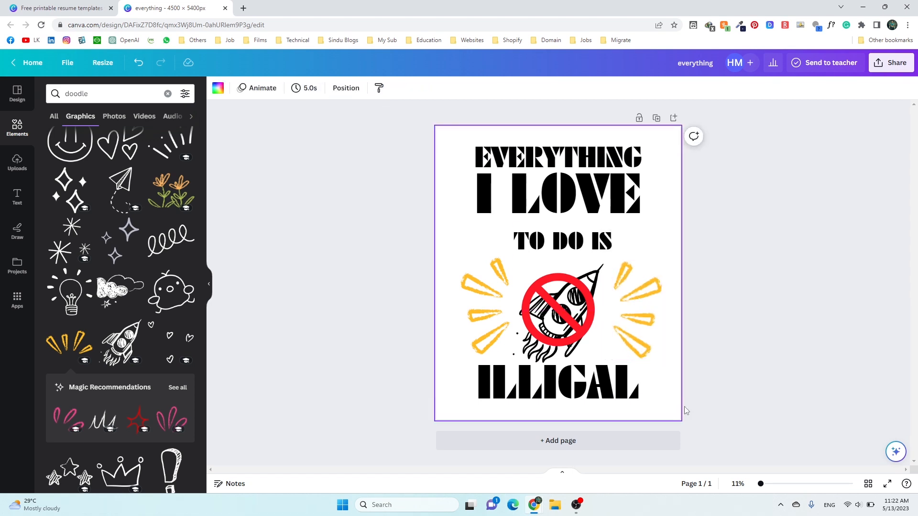
Shift ILLIGAL slightly down and move EVERYTHING, I LOVE and TO DO IS up to open space around the rocket
left_click_drag(578, 391, 575, 396)
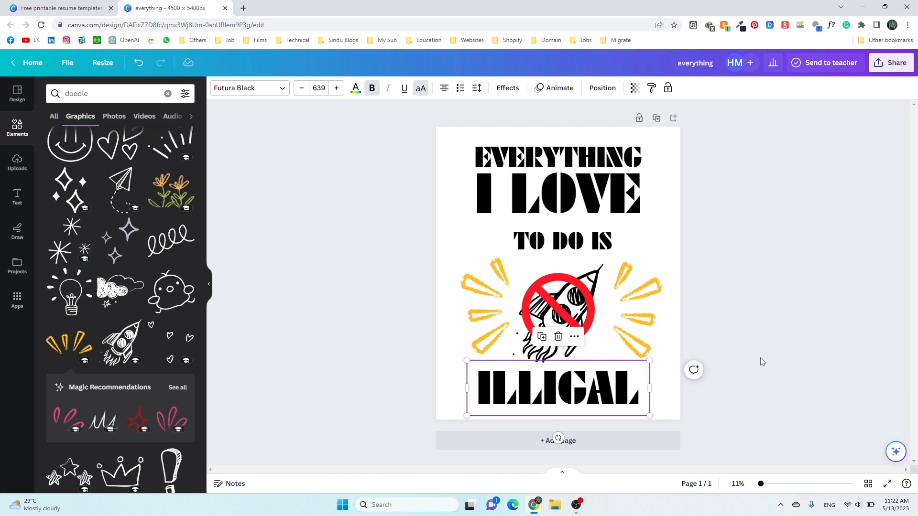
left_click_drag(656, 206, 622, 155)
left_click_drag(556, 166, 555, 160)
left_click(556, 240)
left_click_drag(556, 241, 559, 231)
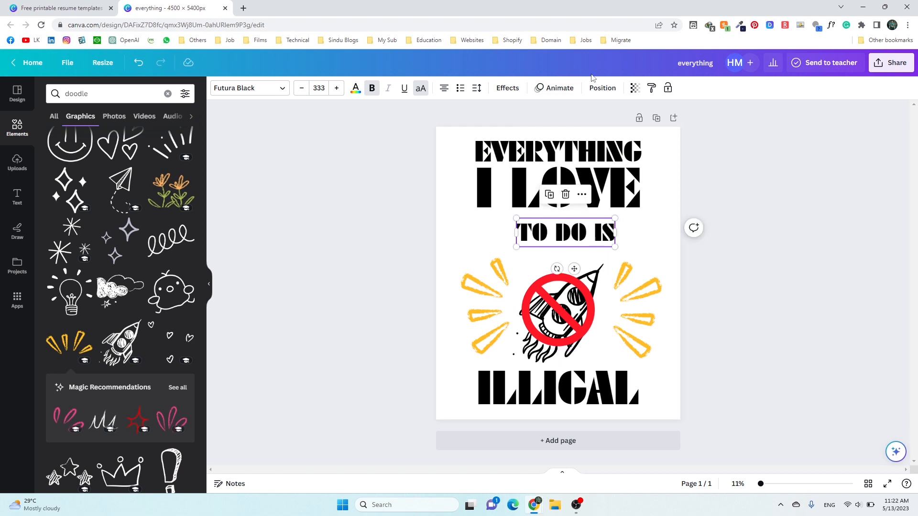
Center TO DO IS horizontally on the page and check the centering of the other headings and graphics
left_click(602, 88)
left_click(172, 198)
left_click(525, 192)
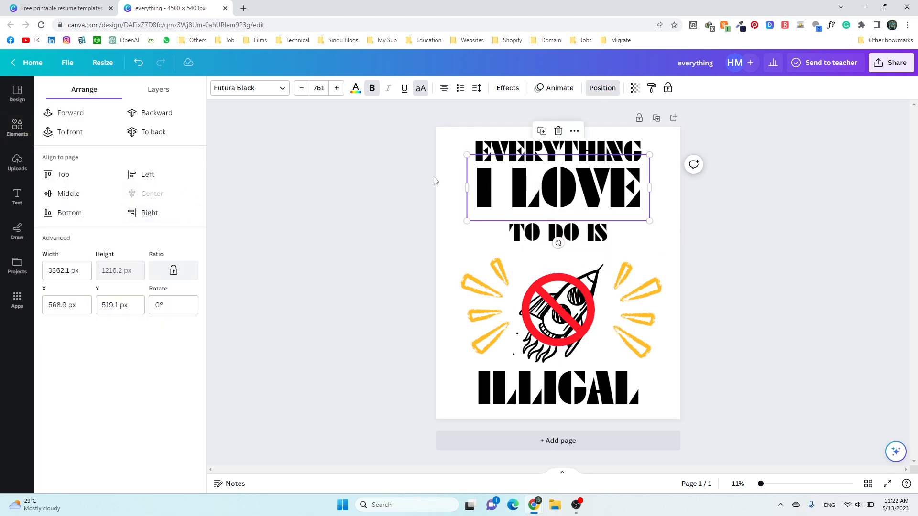
left_click(508, 154)
left_click(582, 384)
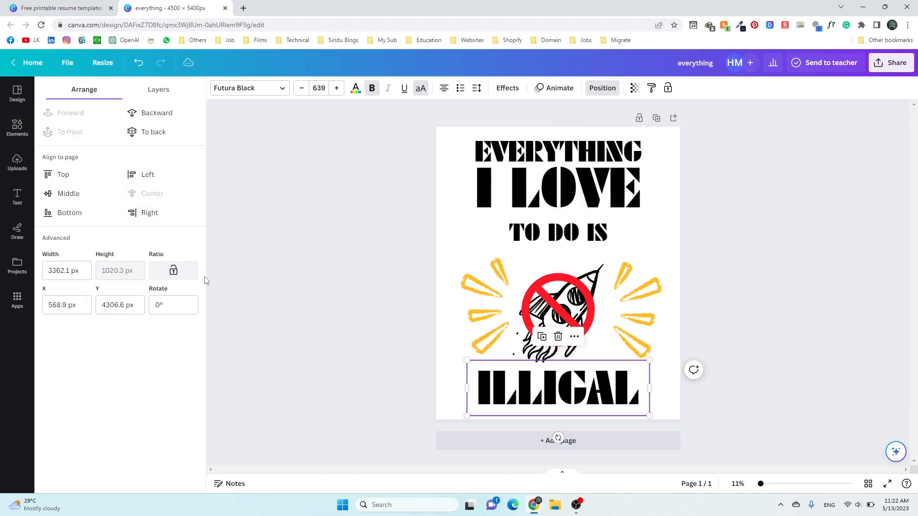
left_click(553, 298)
left_click(470, 307)
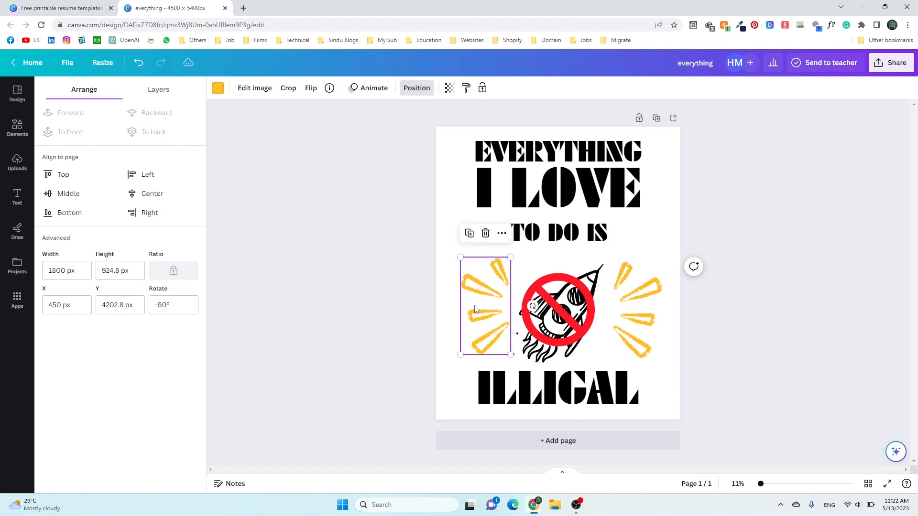
left_click(665, 372)
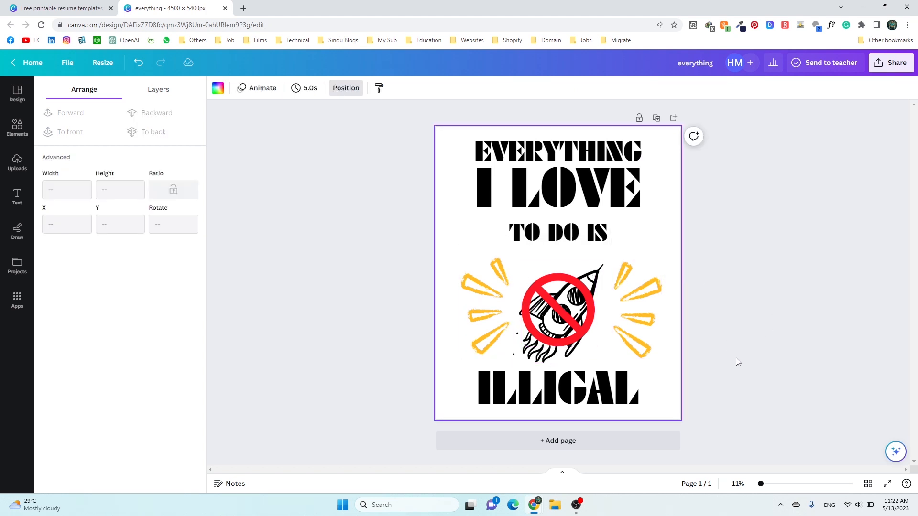
Search the graphics for "ribbon outline" and insert the straight ribbon banner
left_click(18, 133)
left_click(126, 92)
type("ribbon")
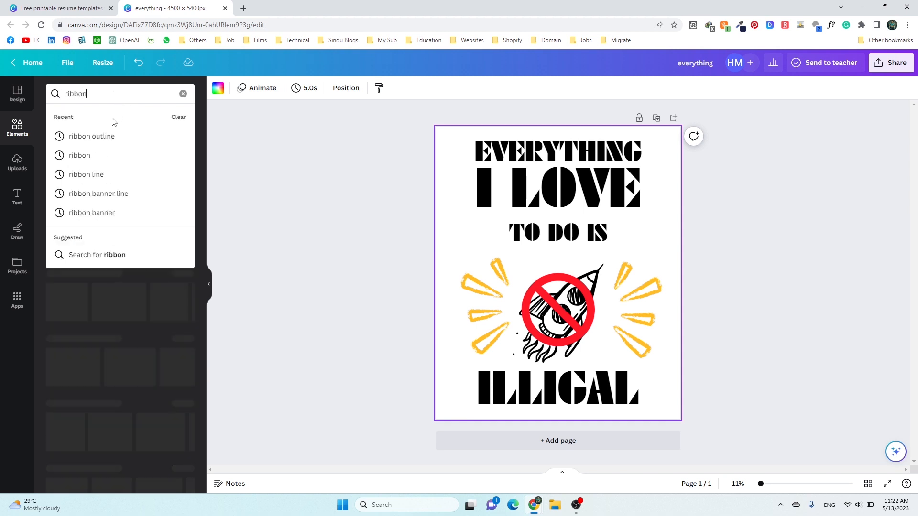
left_click(109, 138)
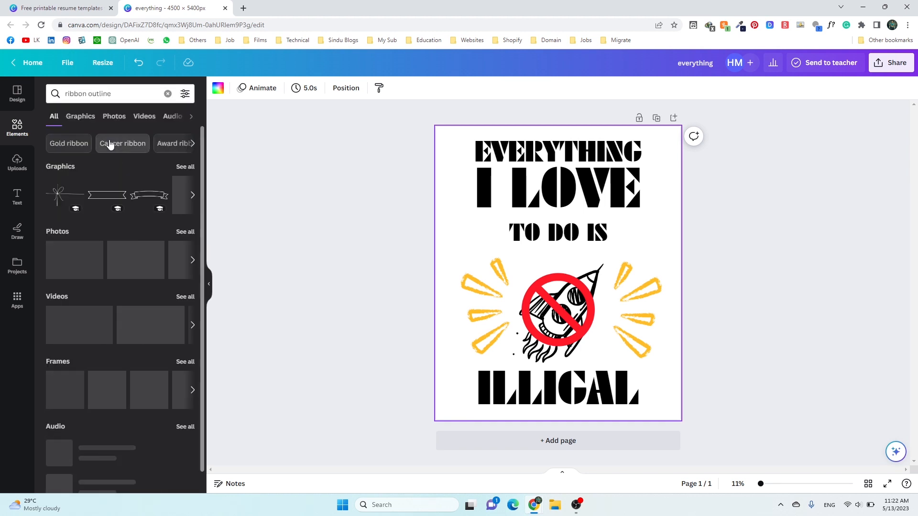
left_click(81, 117)
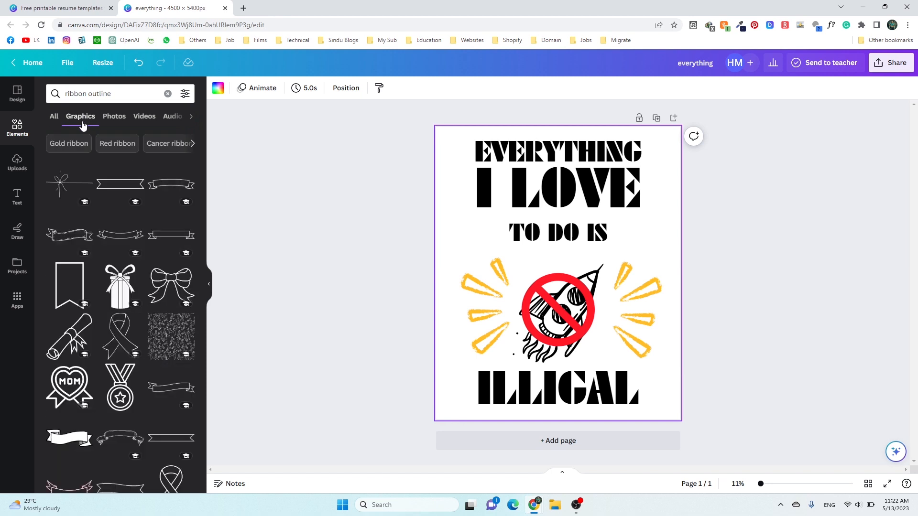
scroll(120, 304, "down", 2)
scroll(120, 305, "up", 2)
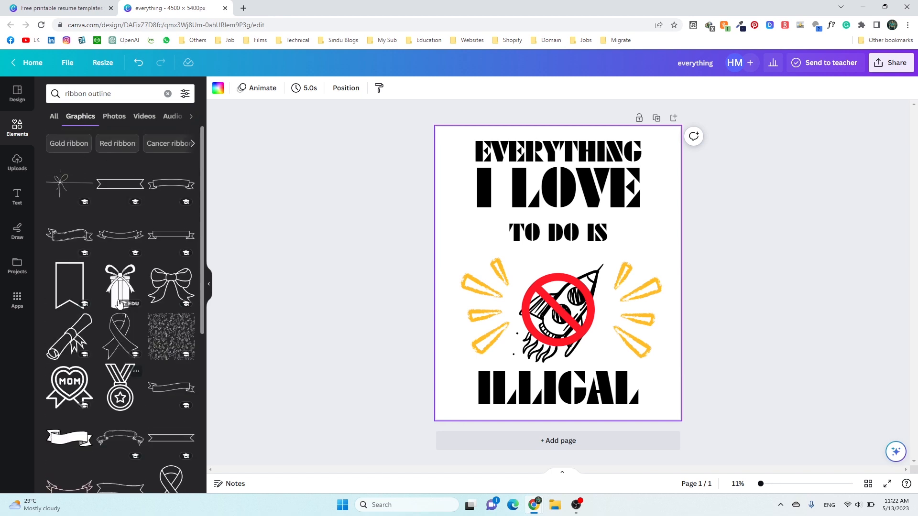
left_click(121, 192)
Resize the ribbon banner to frame TO DO IS and move both up just beneath I LOVE
left_click_drag(521, 272, 485, 216)
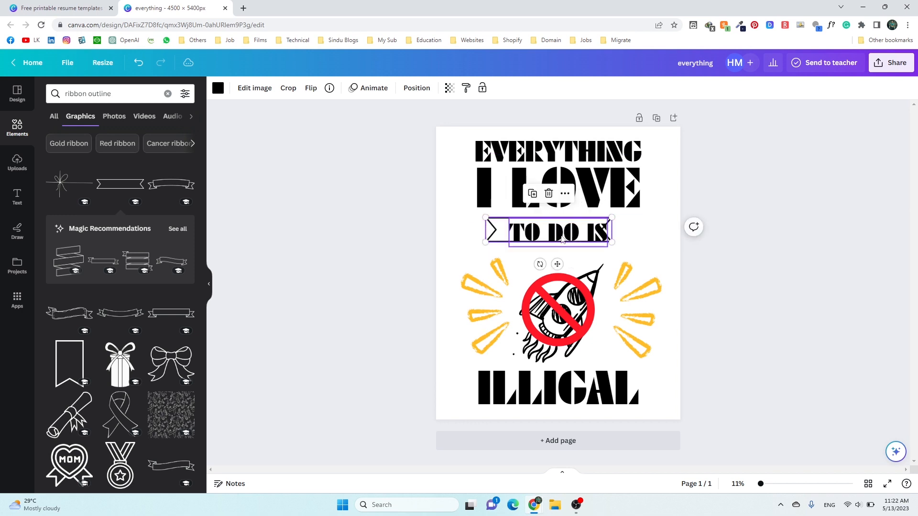
left_click_drag(612, 218, 624, 217)
left_click_drag(502, 233, 506, 235)
left_click(657, 239)
left_click_drag(660, 234, 541, 228)
left_click(664, 248)
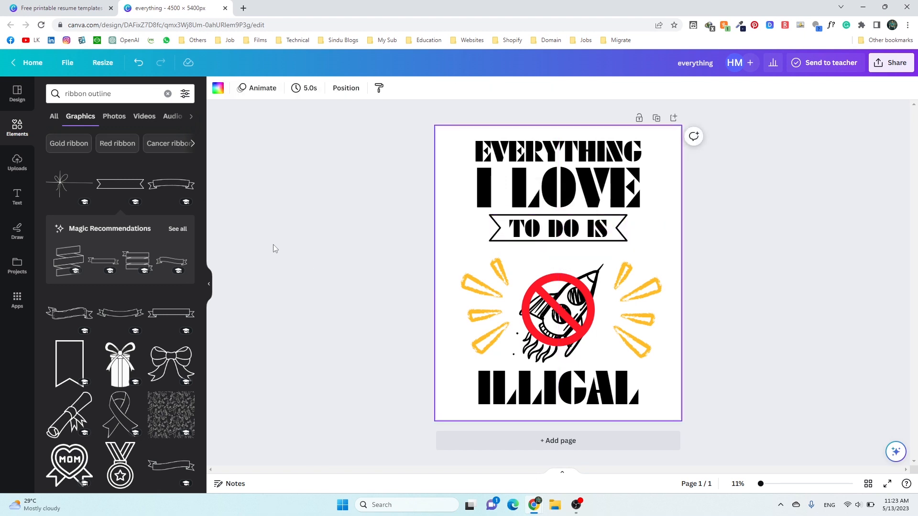
left_click(443, 250)
Insert the three-star doodle from a "doodle" graphics search and fit it small between the ribbon and the prohibition sign
left_click(167, 93)
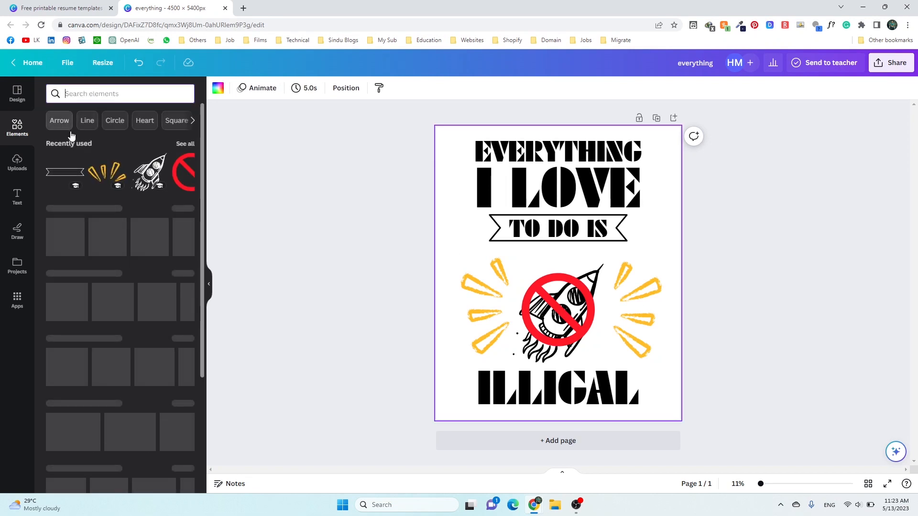
type("doodle")
left_click(64, 138)
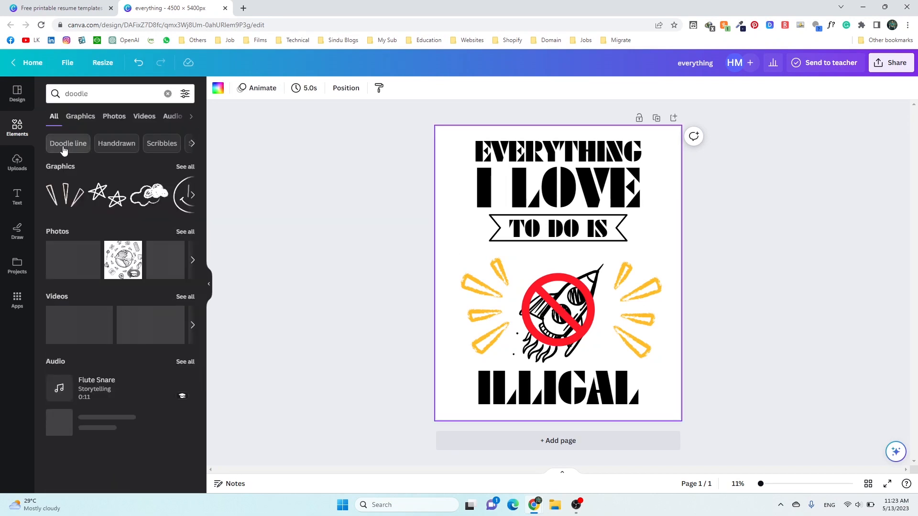
left_click(81, 116)
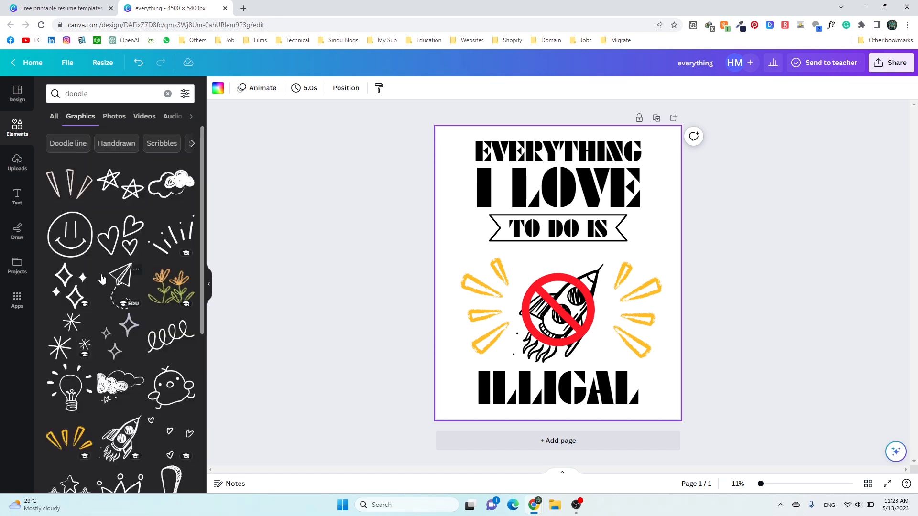
scroll(104, 280, "down", 5)
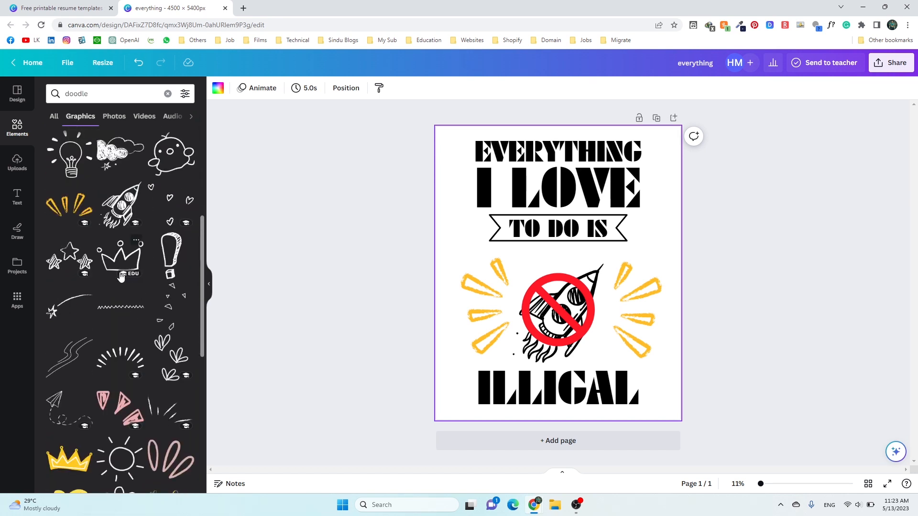
left_click(61, 252)
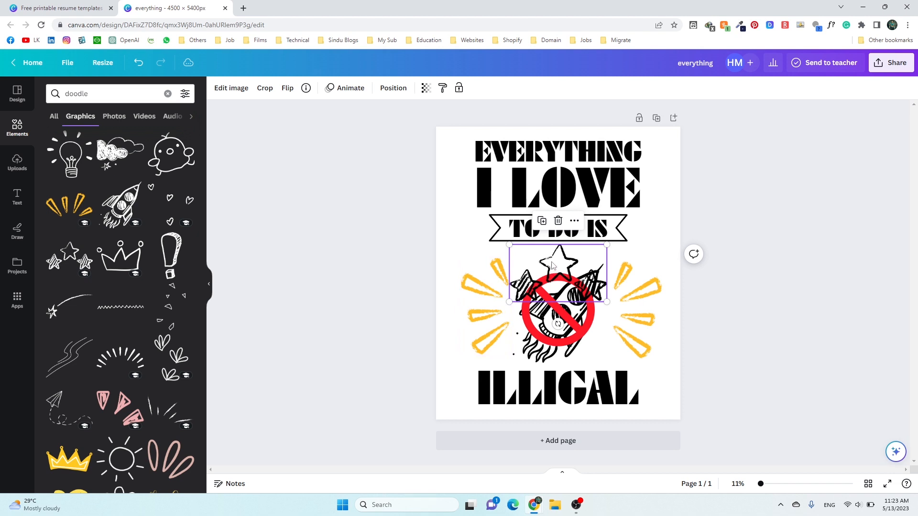
left_click_drag(509, 245, 552, 251)
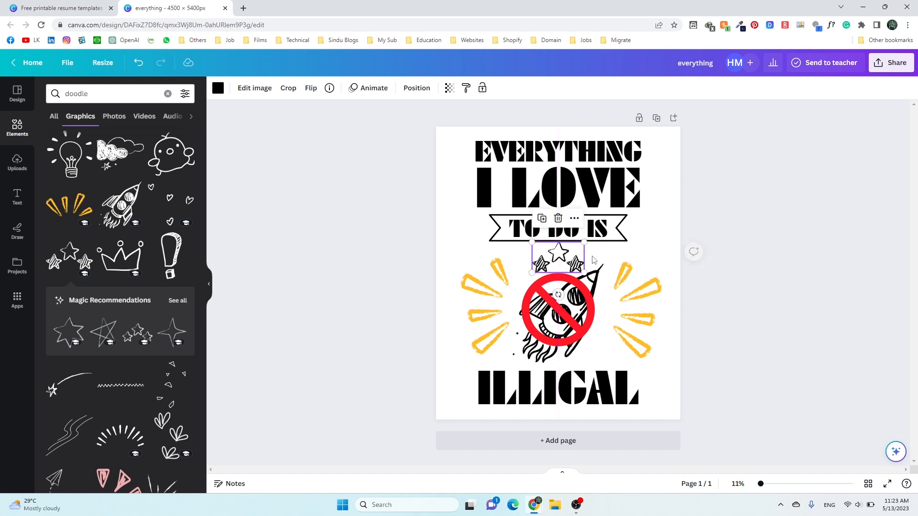
left_click(677, 258)
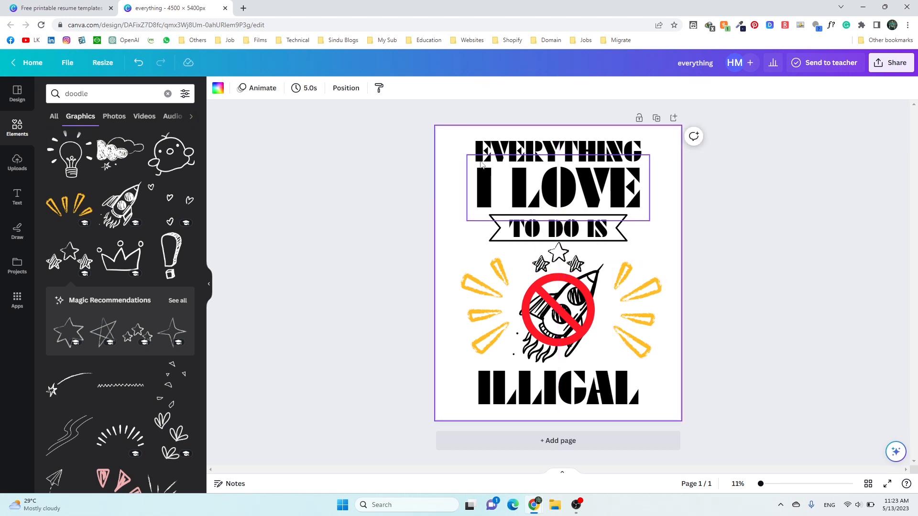
Duplicate the page and recolor EVERYTHING, I LOVE, TO DO IS and ILLIGAL white on the copy
left_click(660, 120)
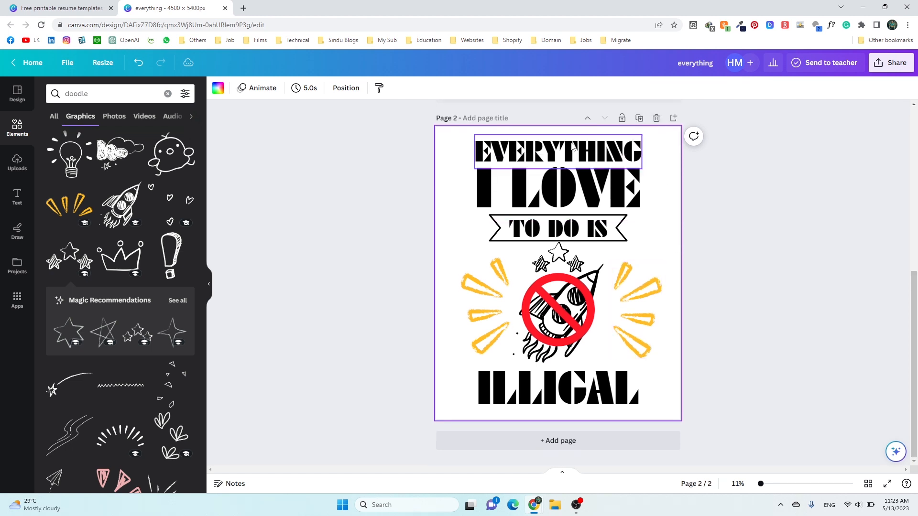
left_click(484, 145)
left_click(354, 90)
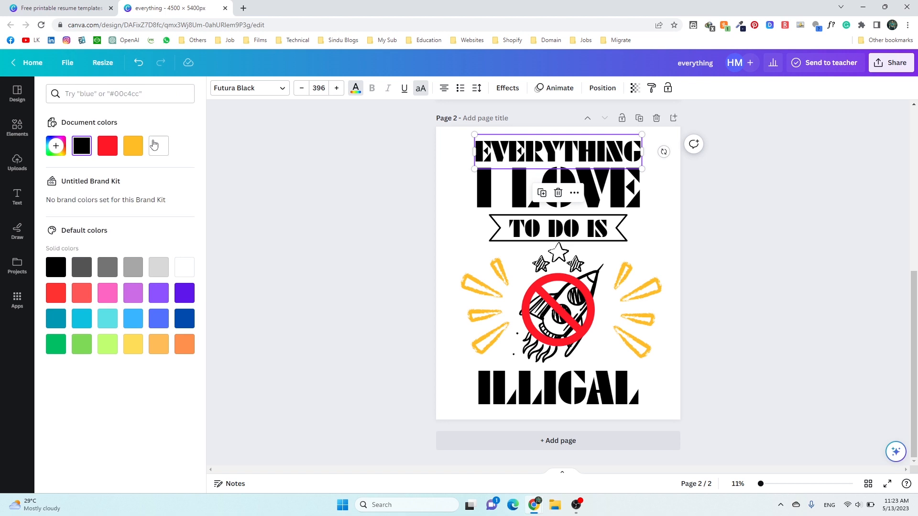
left_click_drag(446, 150, 627, 244)
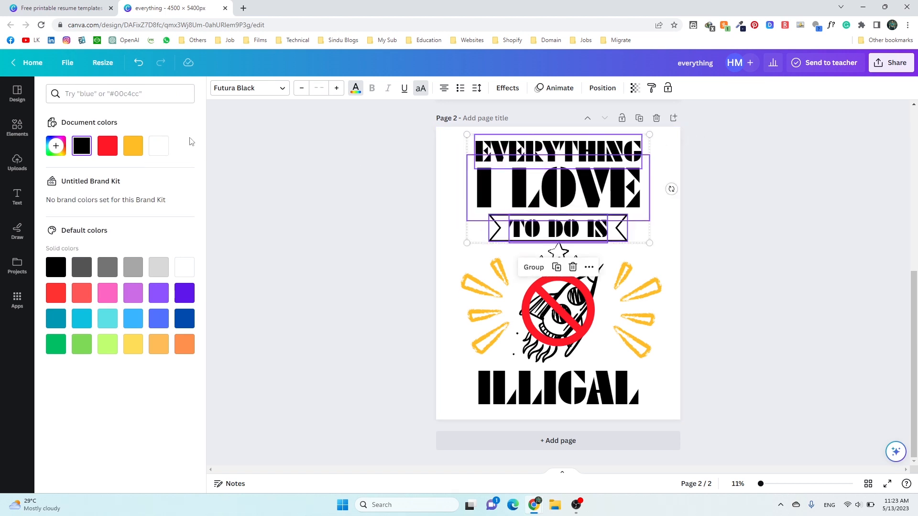
left_click(158, 145)
left_click(526, 387)
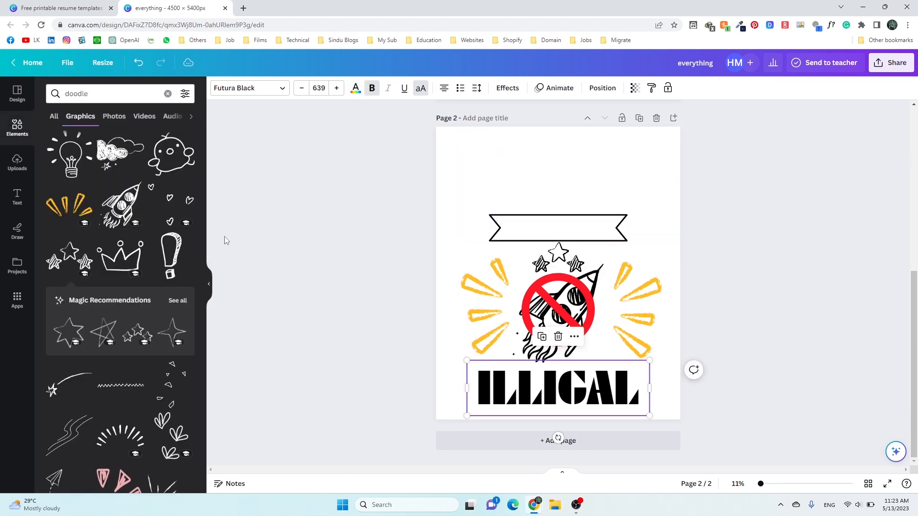
left_click(355, 88)
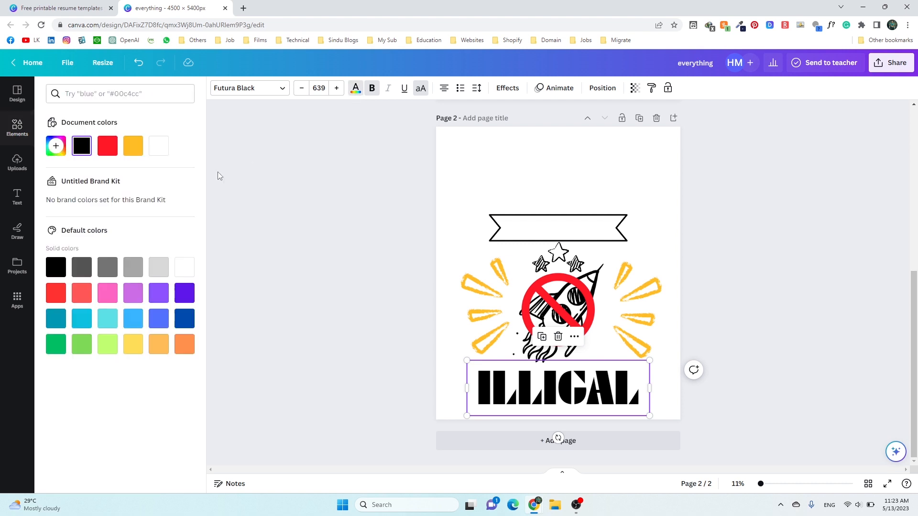
left_click(158, 146)
Recolor the rocket, the three-star doodle and the ribbon banner white on the second page
left_click(596, 278)
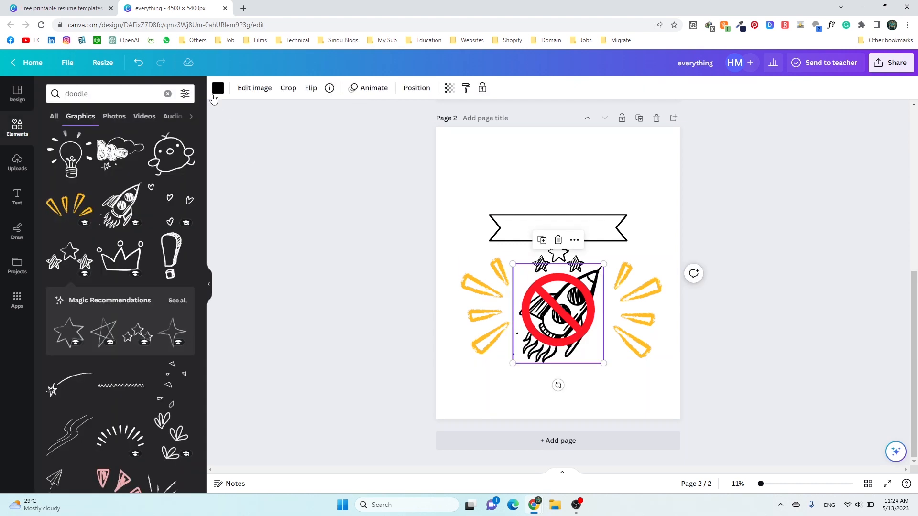
left_click(218, 88)
left_click(158, 145)
left_click(540, 263)
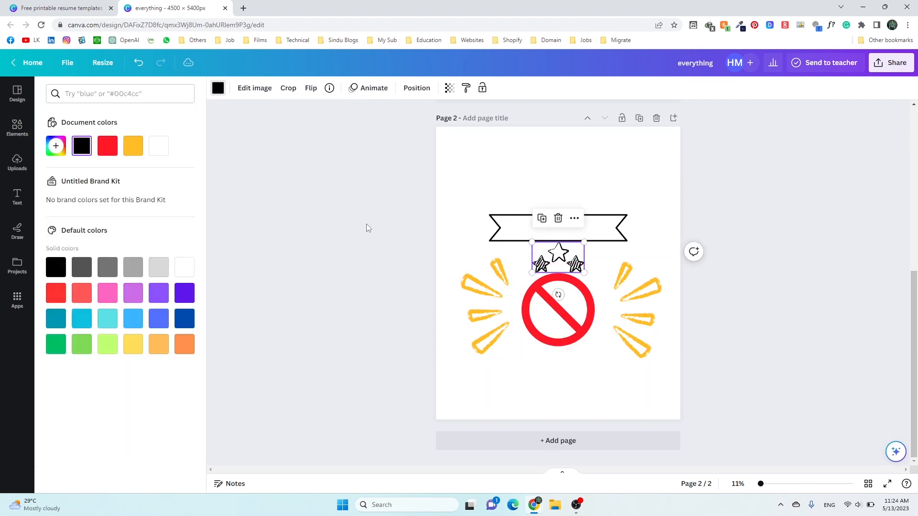
left_click(159, 145)
left_click(496, 220)
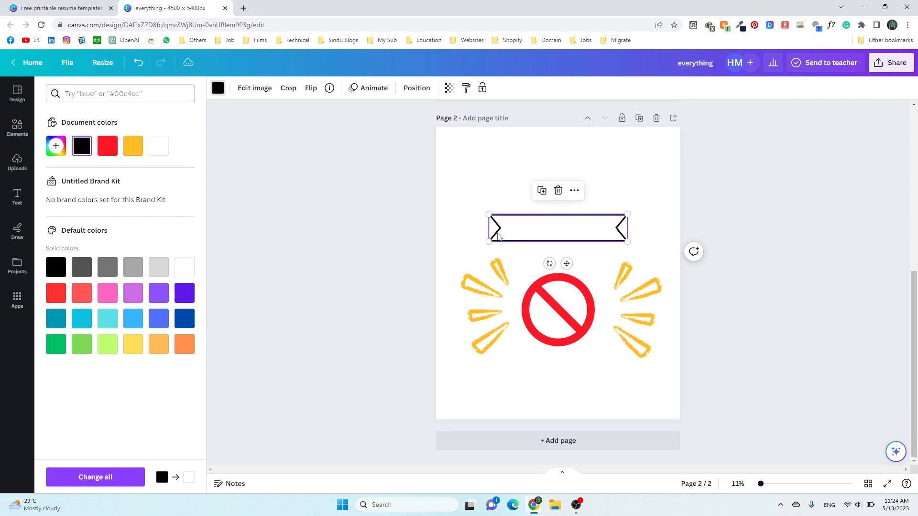
left_click(154, 151)
Set the second page's background color to black
left_click(454, 402)
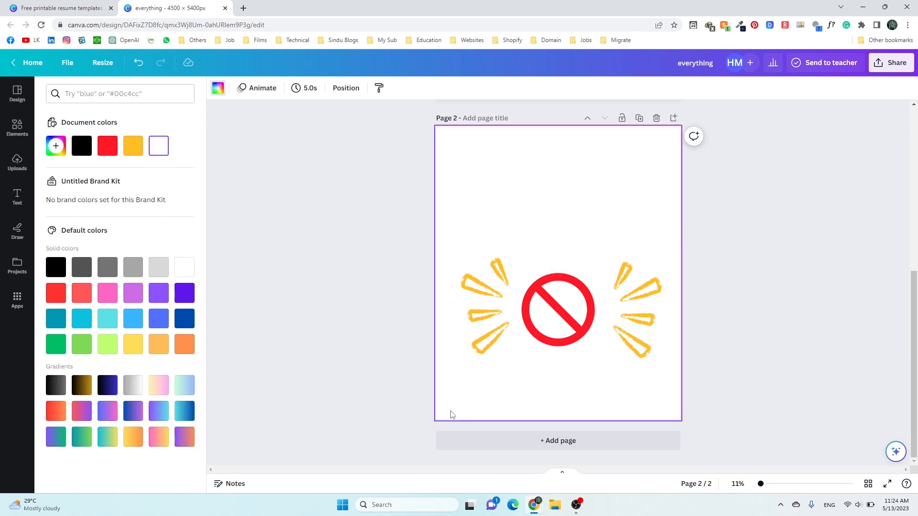
left_click(218, 89)
left_click(216, 91)
left_click(81, 149)
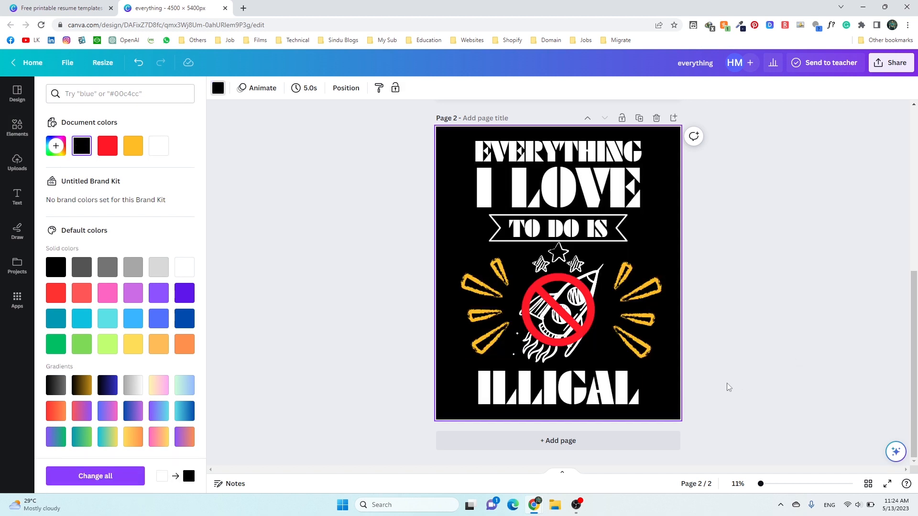
Download both pages as PNG at 4,500 × 5,400 px and close the sharing pop-up
scroll(726, 383, "up", 5)
scroll(726, 386, "down", 5)
left_click(891, 63)
left_click(809, 307)
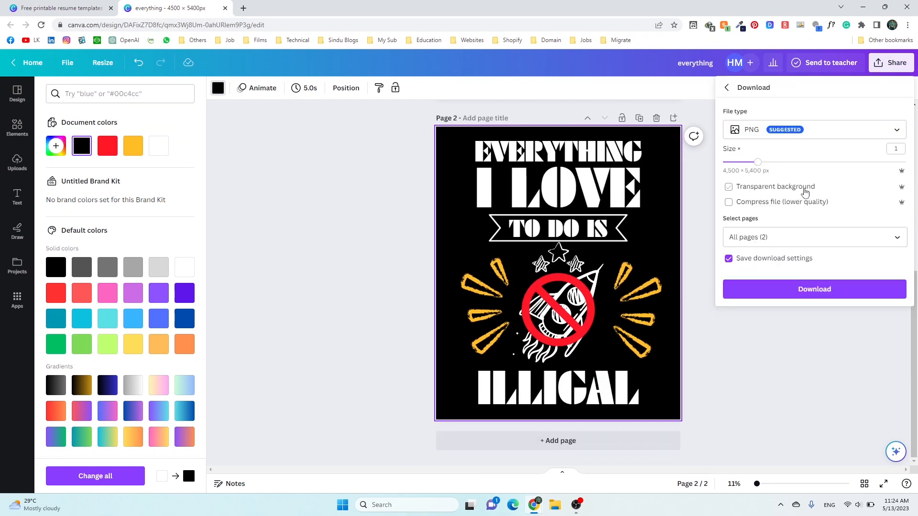
left_click(811, 289)
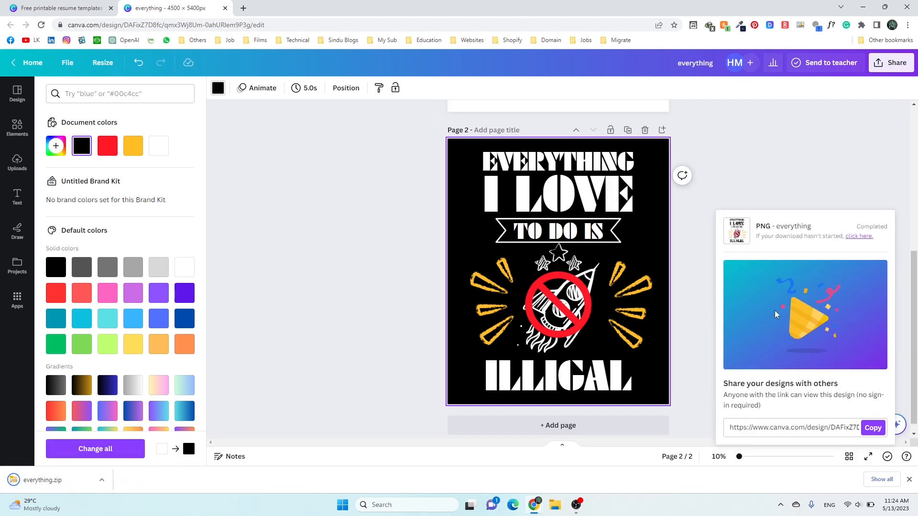
left_click(689, 367)
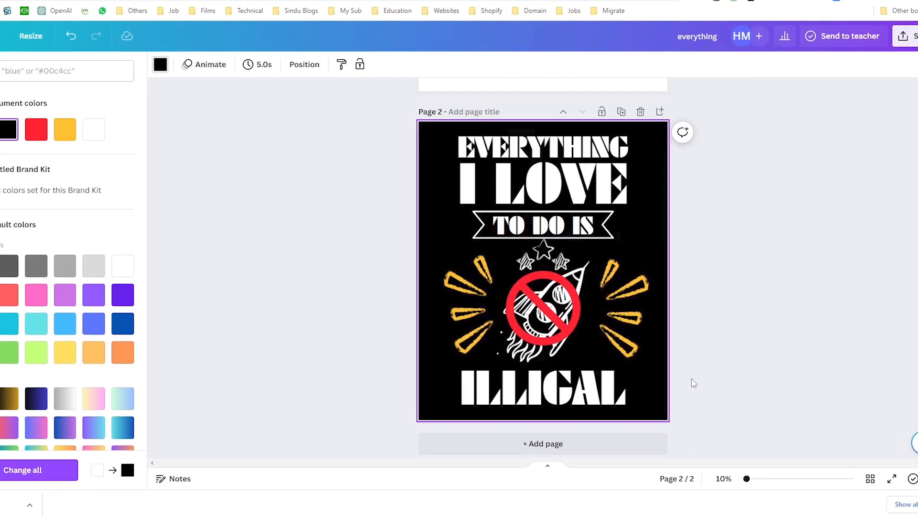